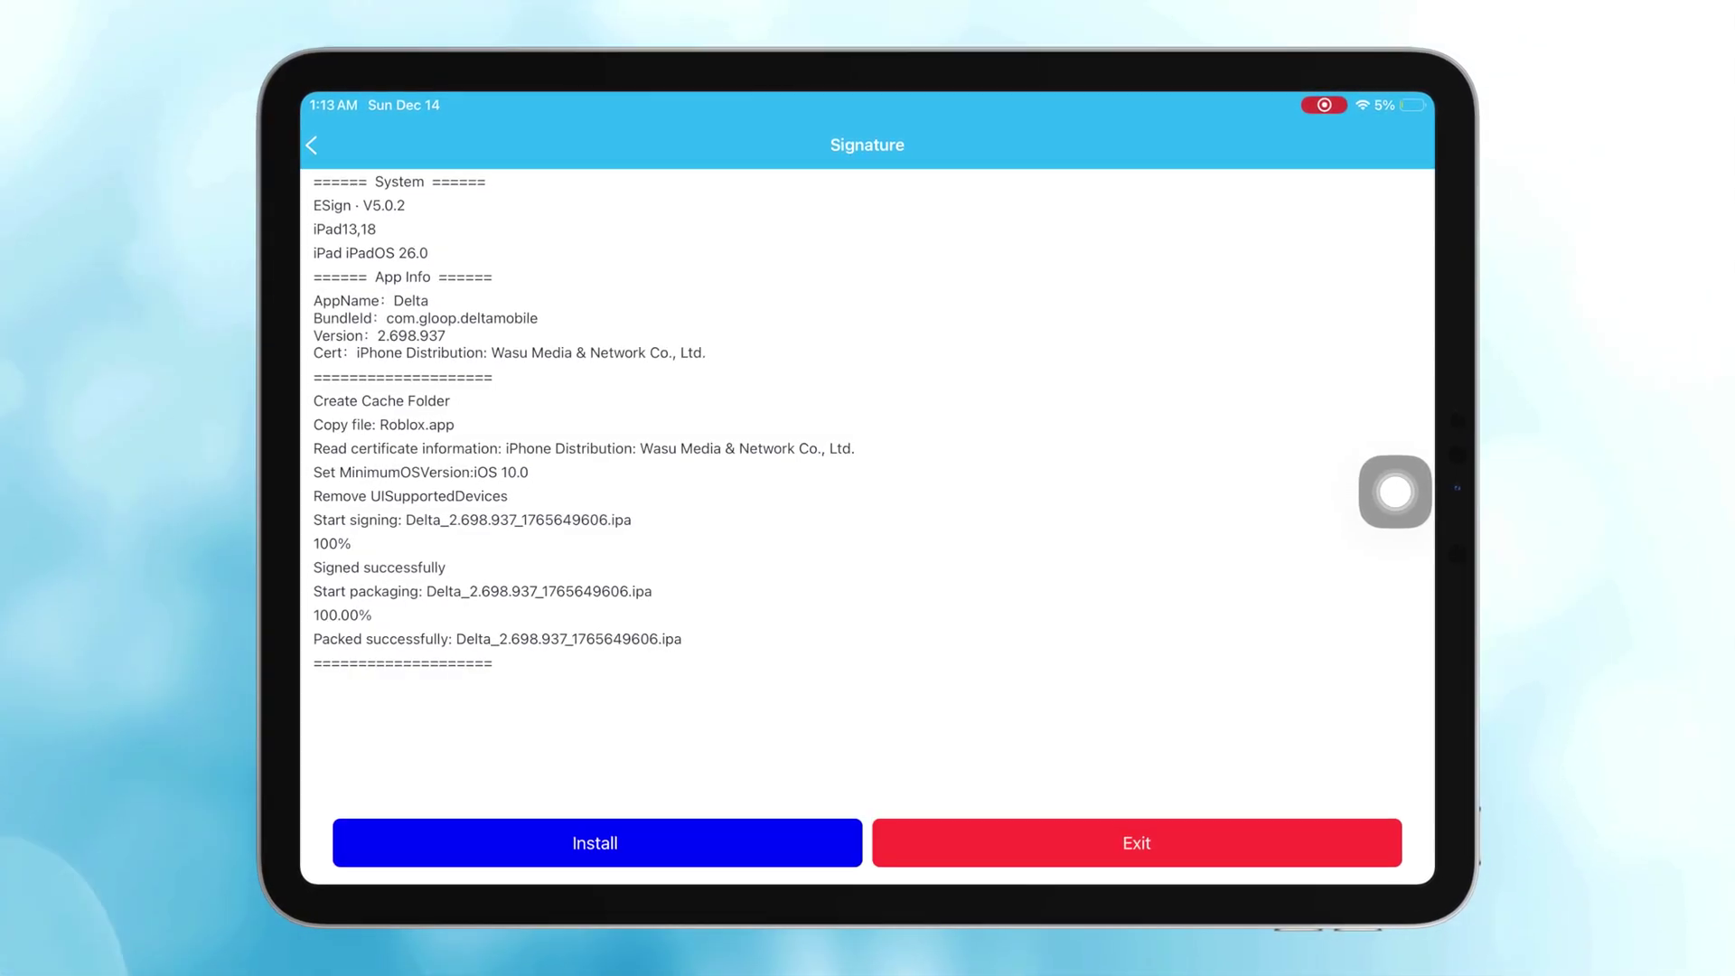
# Step: Install the signed Delta build on the iPad, then launch Delta from the home screen
pyautogui.click(594, 843)
pyautogui.click(941, 507)
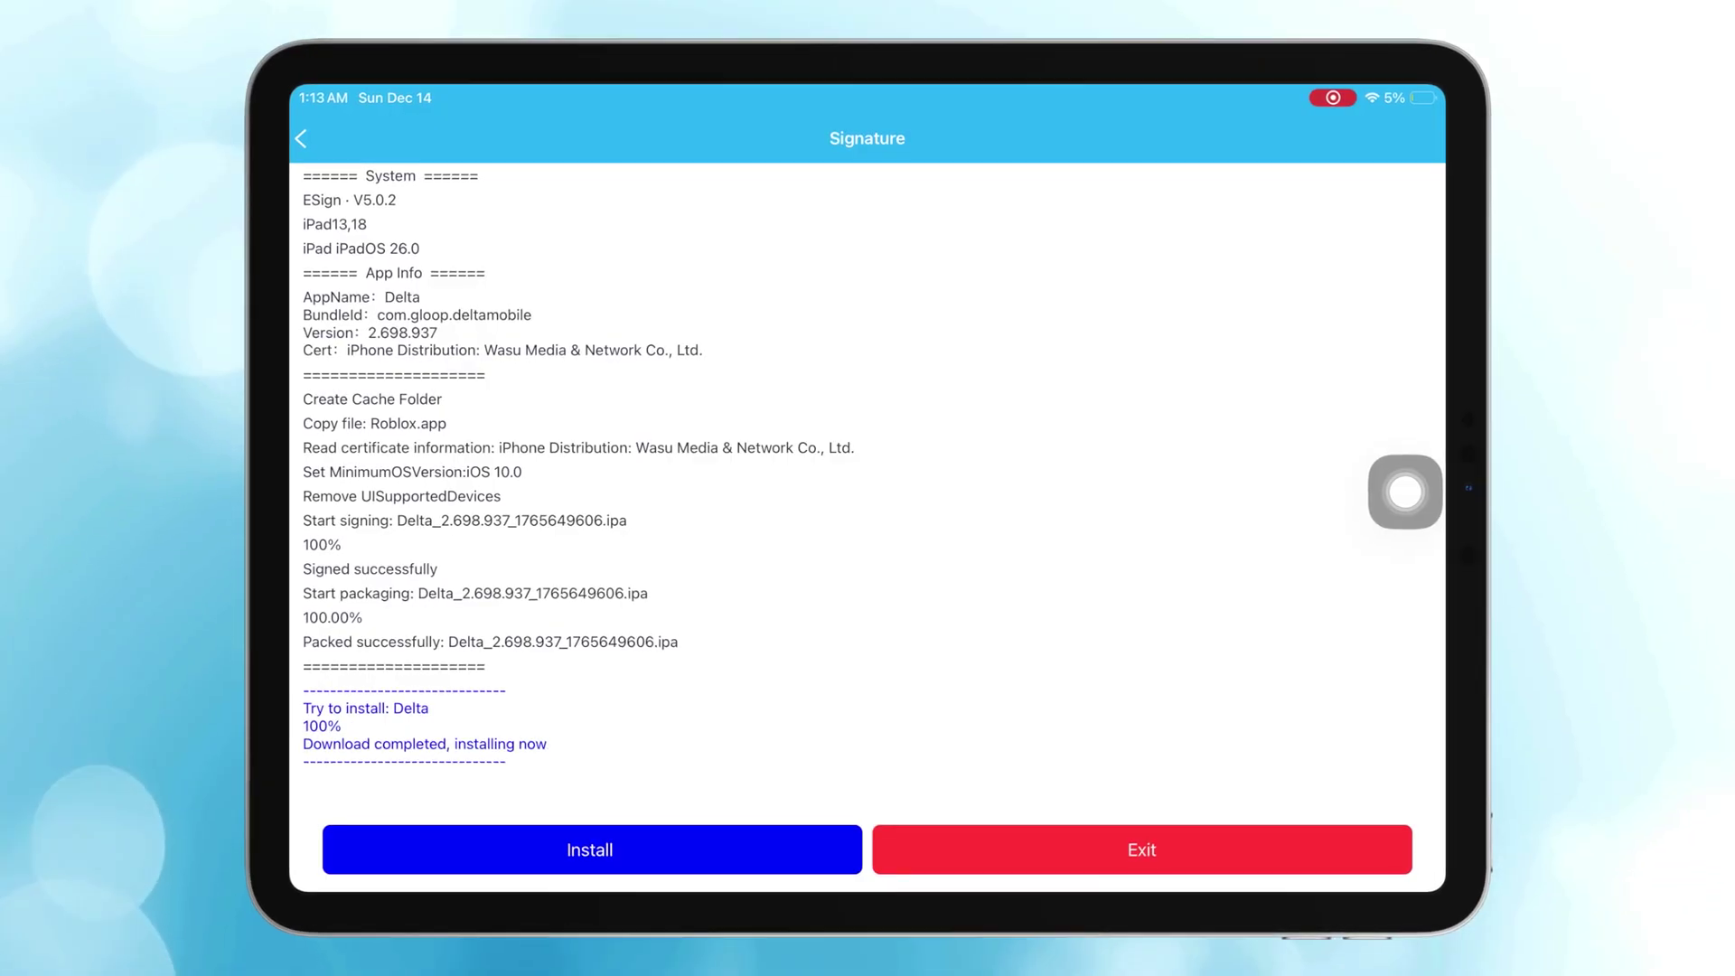
pyautogui.press('super+h')
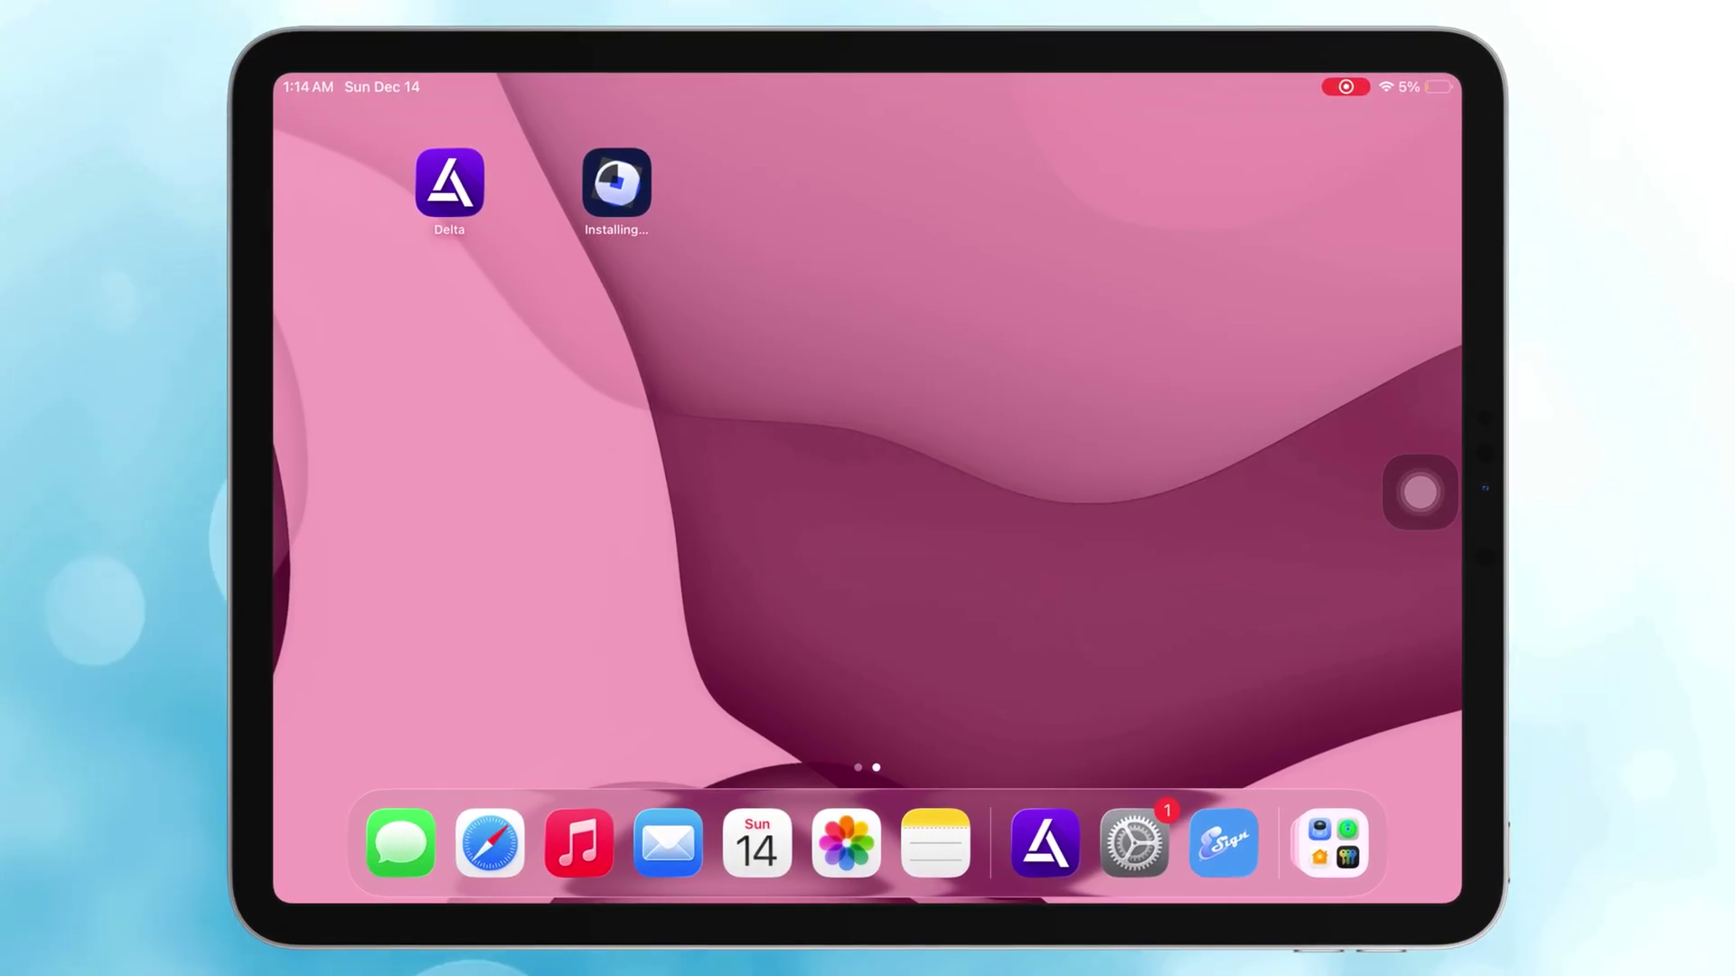
pyautogui.click(617, 183)
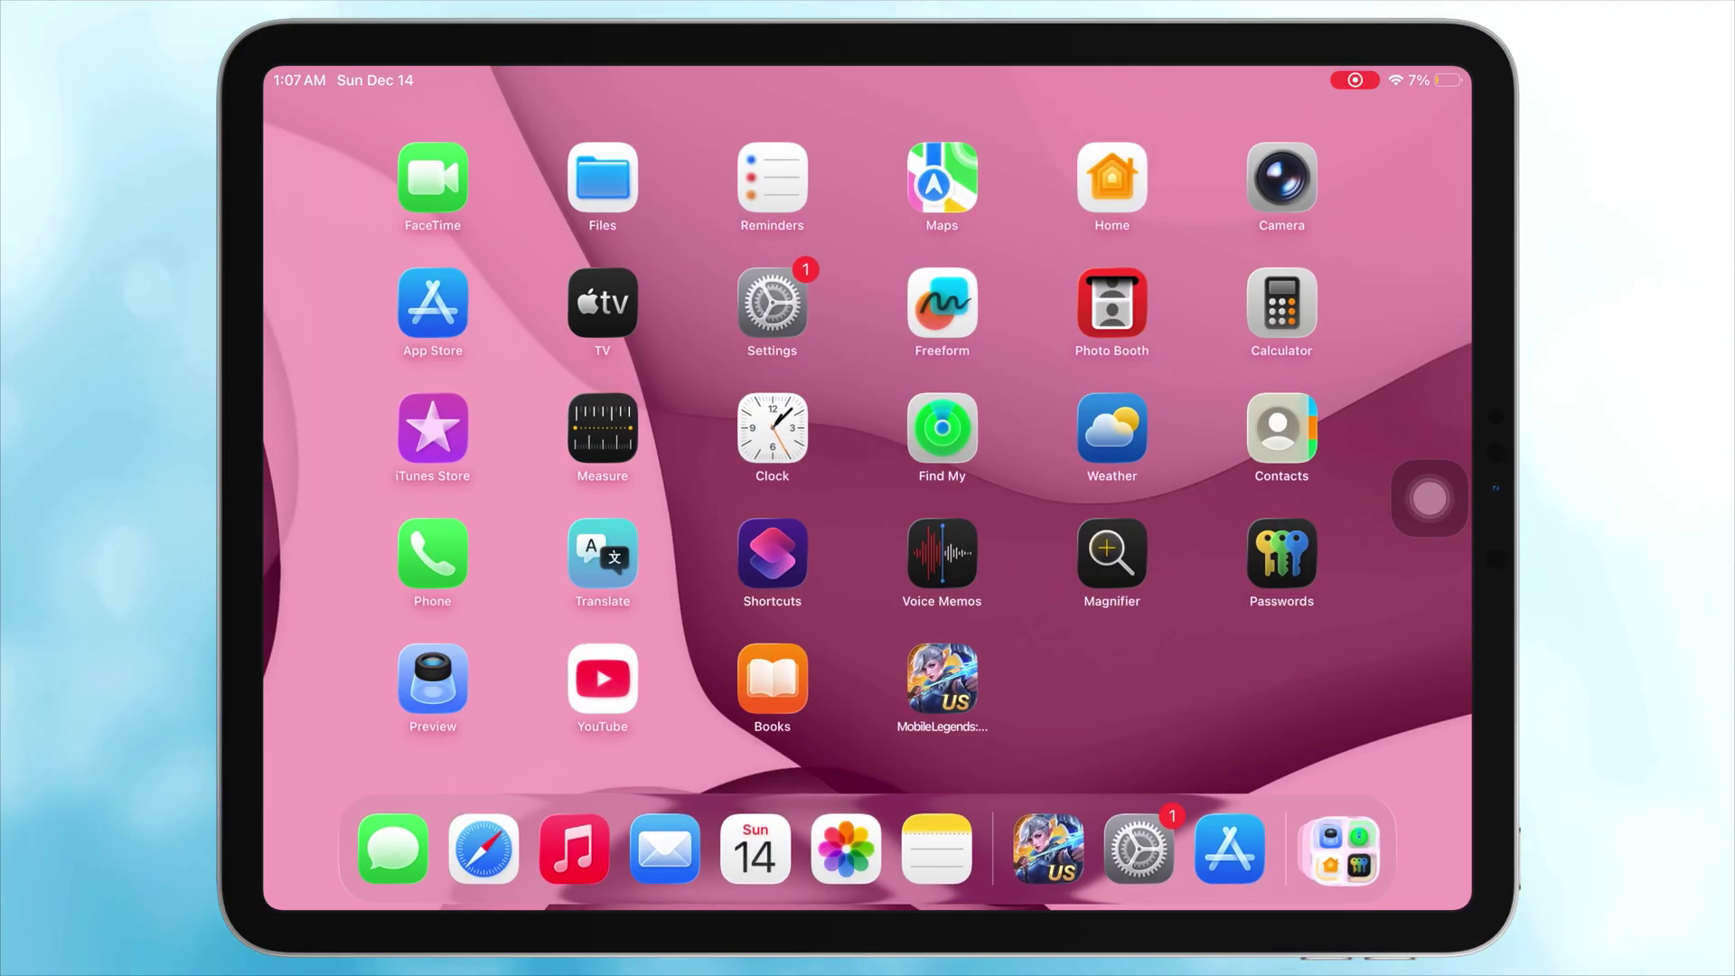
# Step: Load the applejr.net site in Safari
pyautogui.click(484, 852)
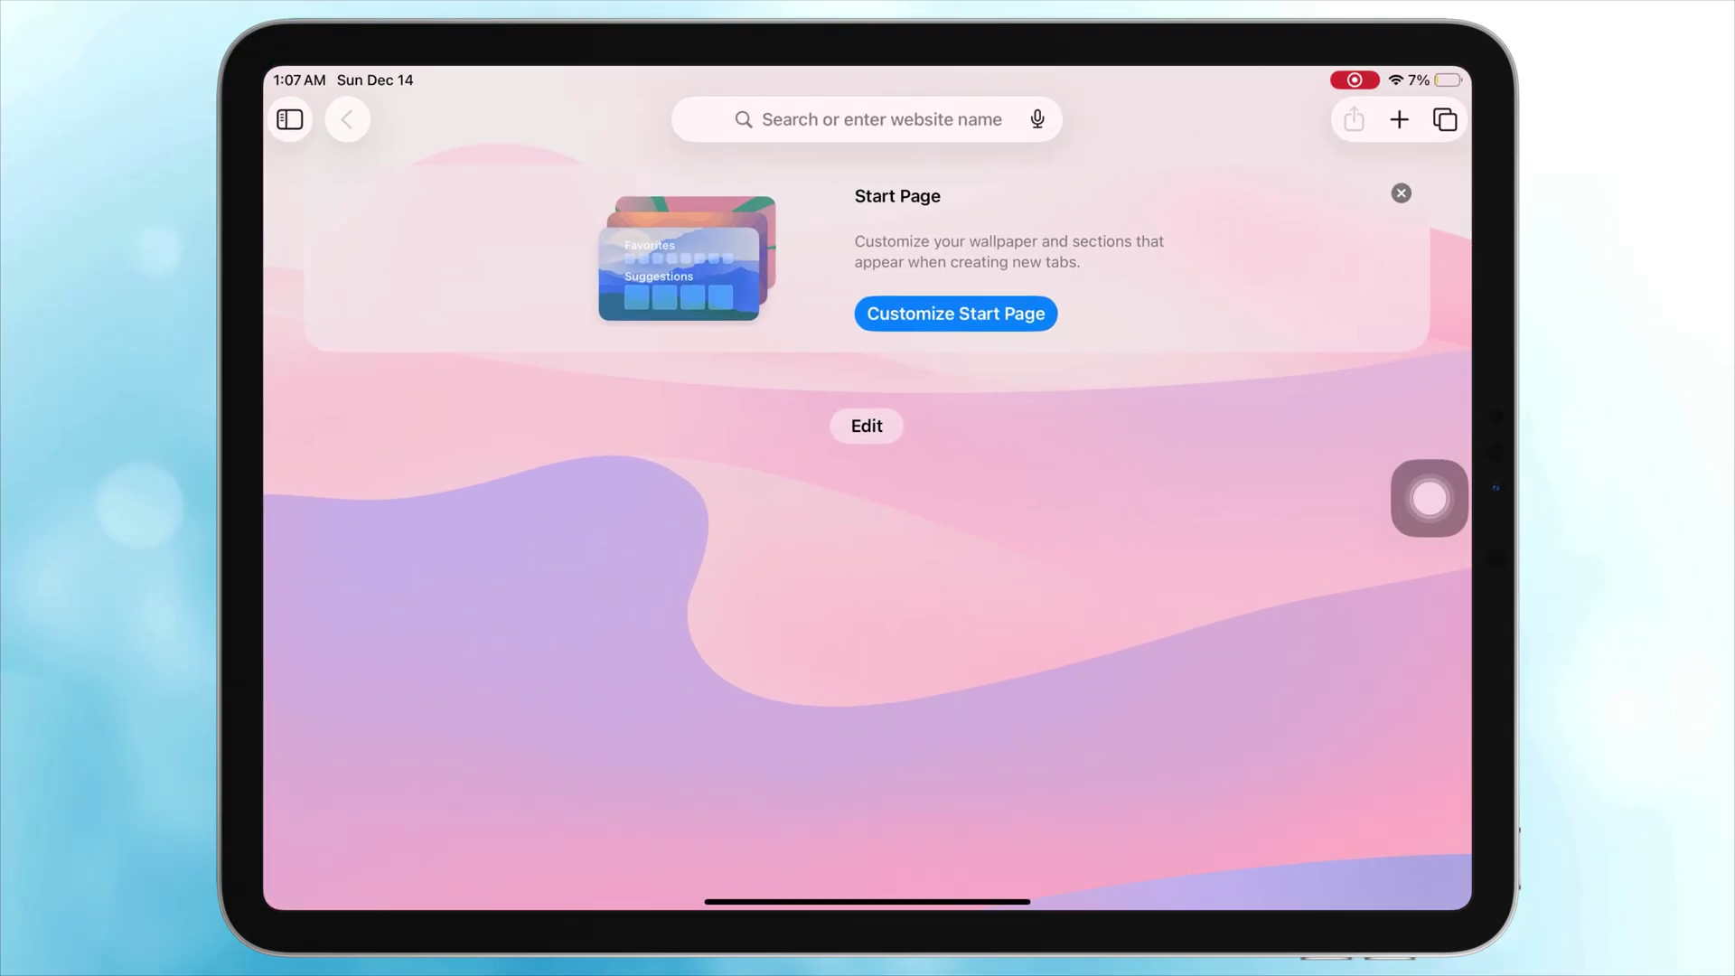
pyautogui.click(867, 119)
pyautogui.write('ap')
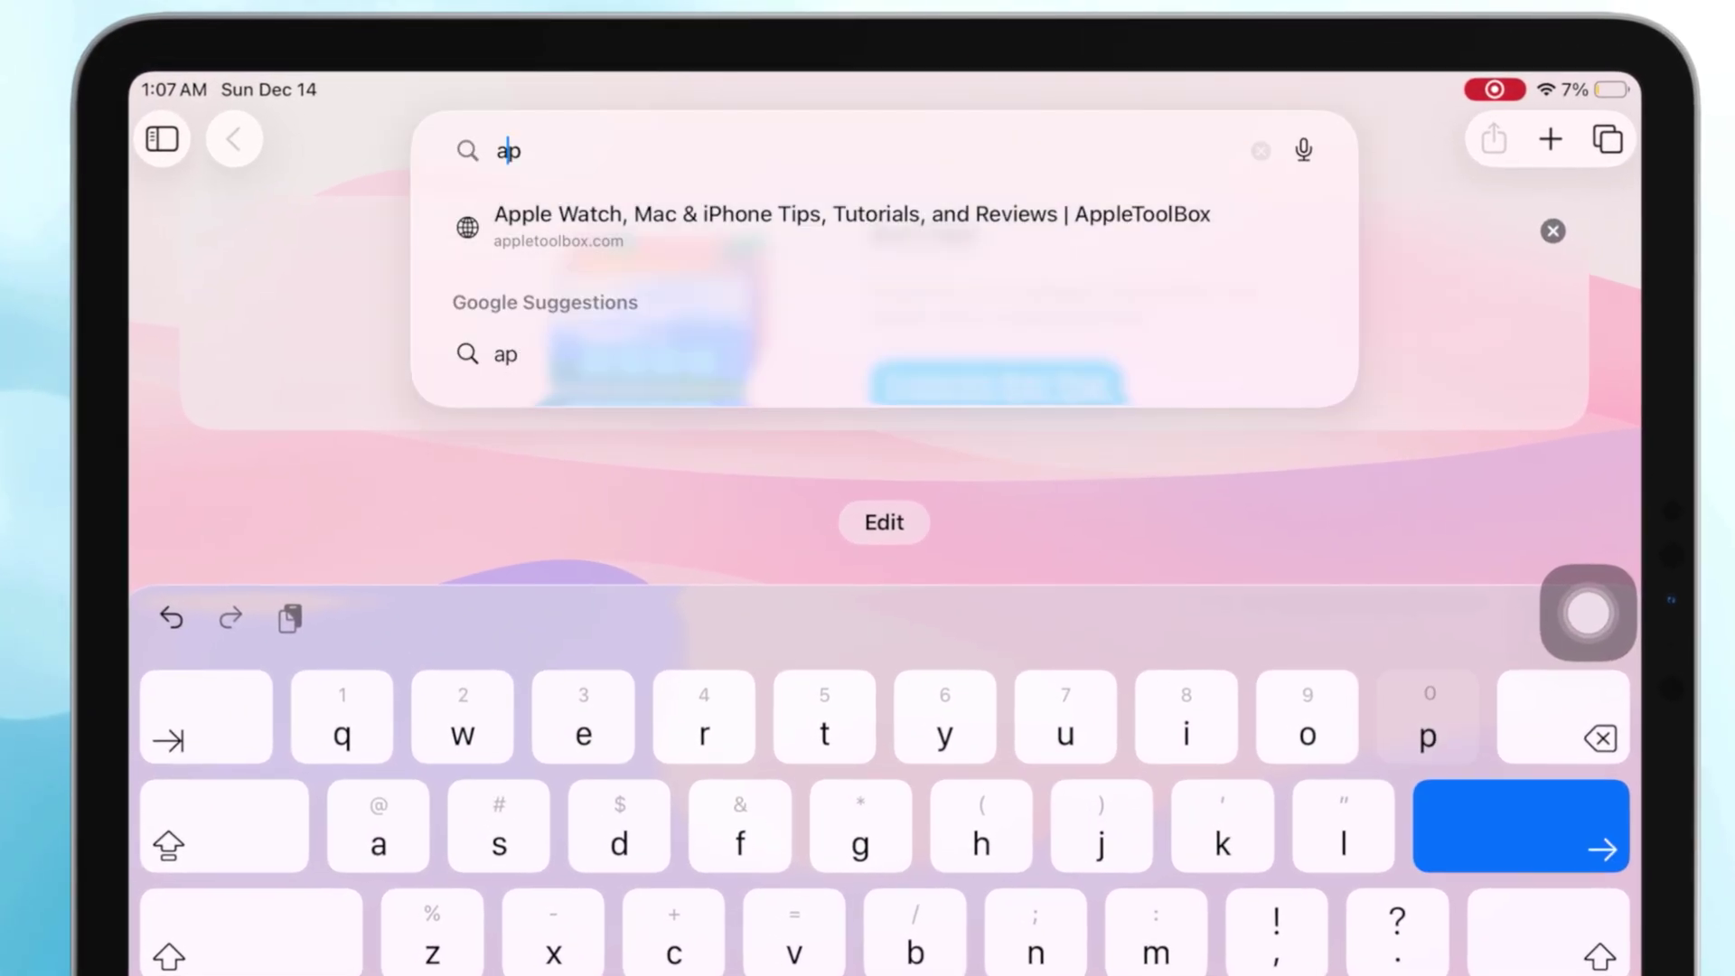
pyautogui.write('plejr.net')
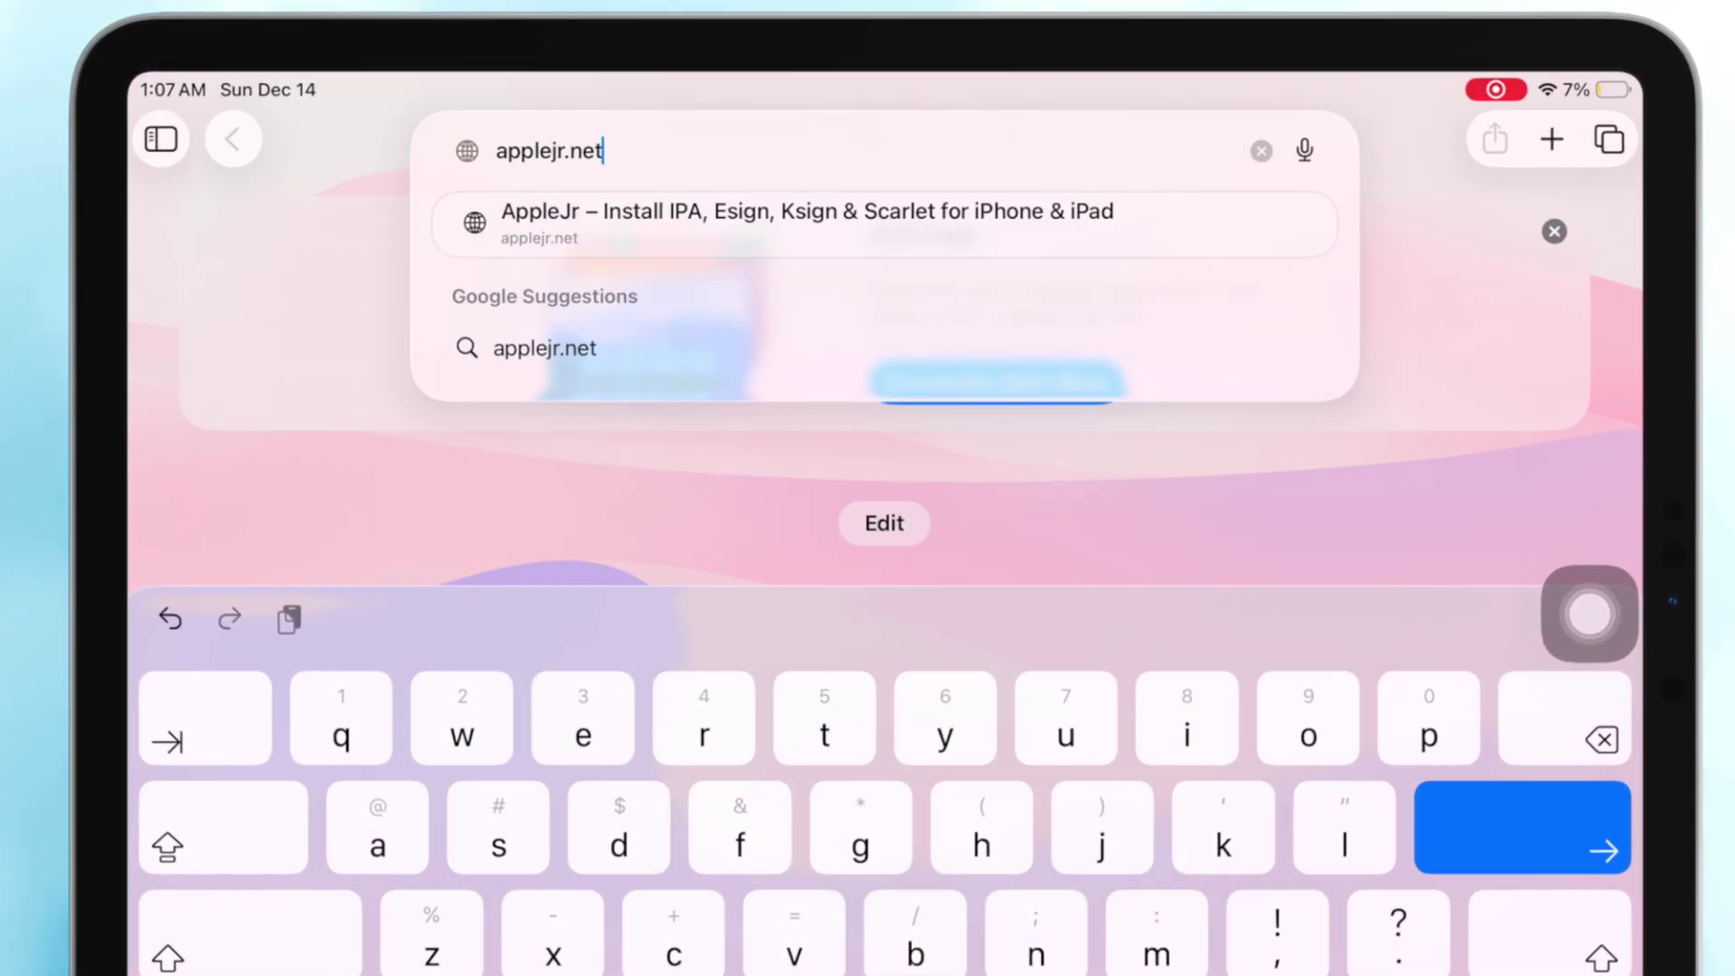
pyautogui.press('Return')
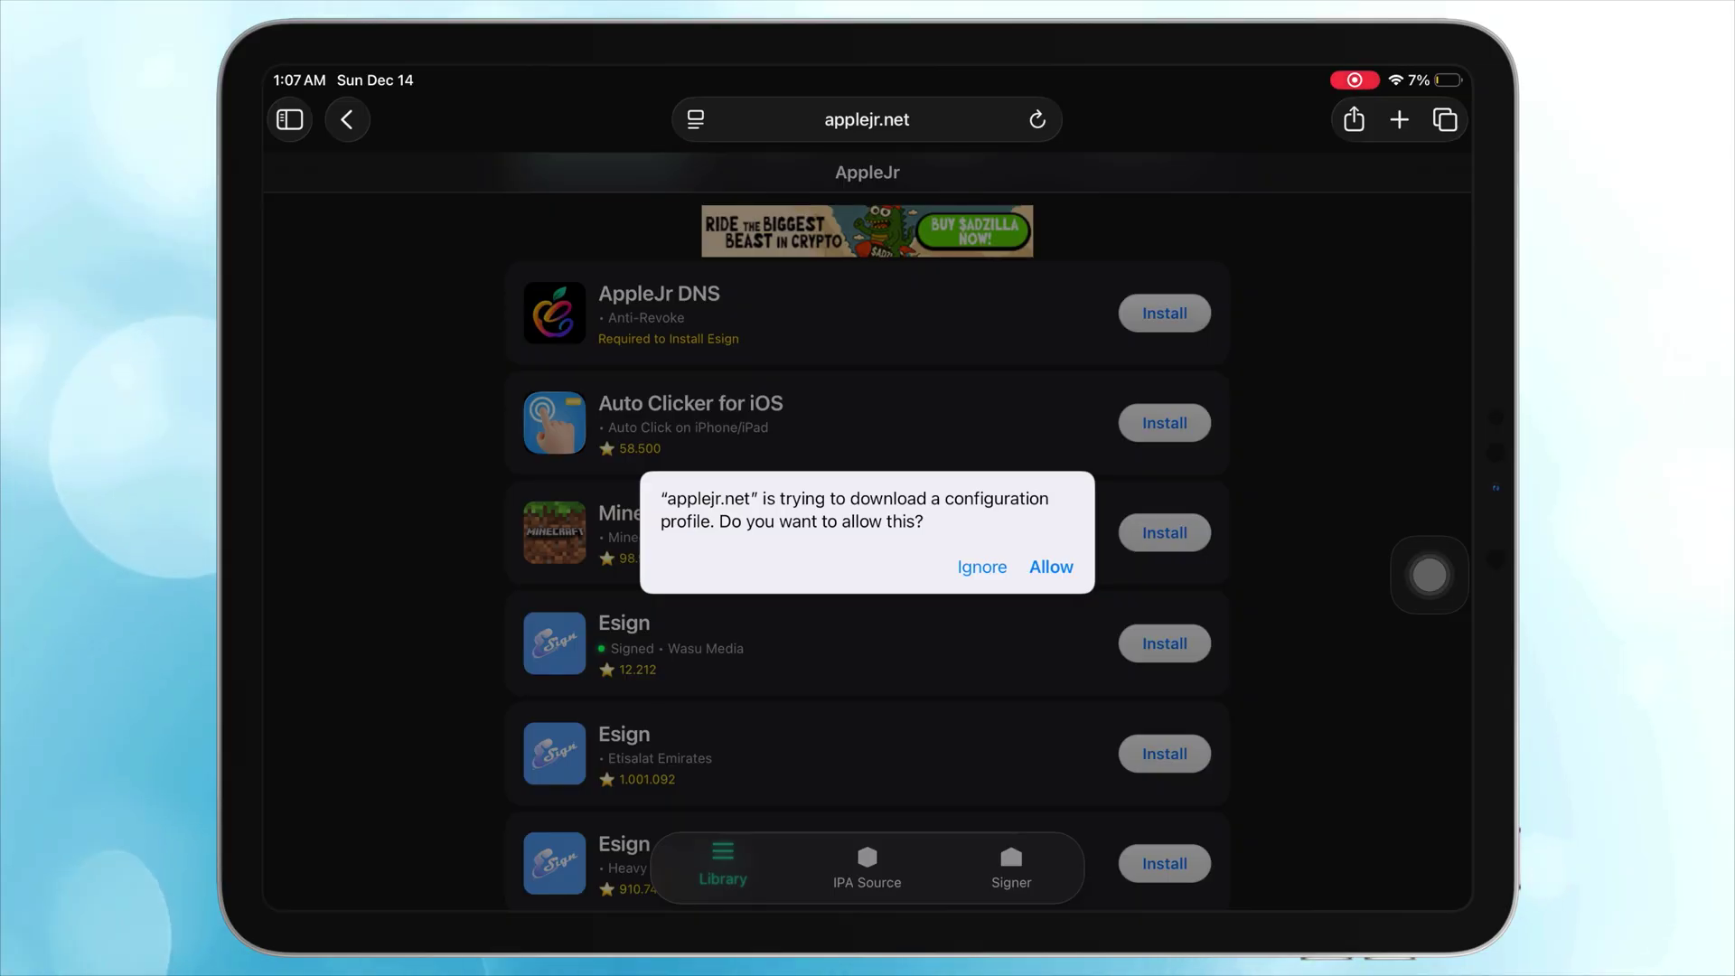
# Step: Allow the configuration profile download and reach VPN & Device Management in Settings
pyautogui.click(1050, 567)
pyautogui.click(864, 520)
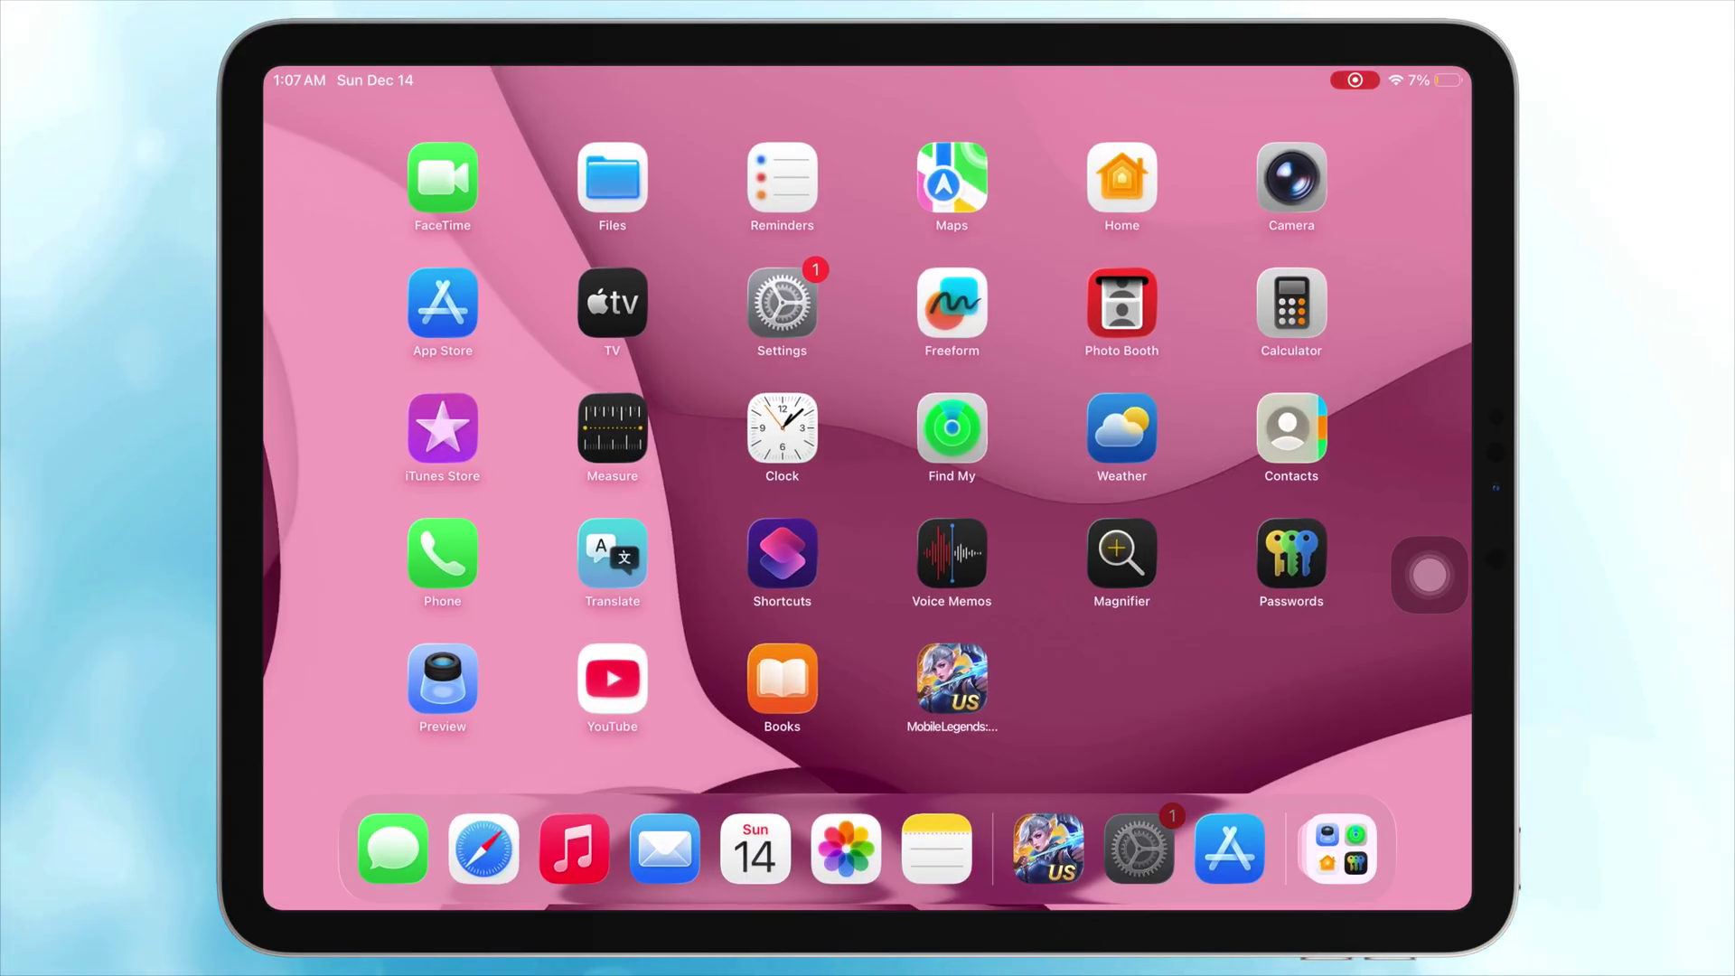
pyautogui.click(1138, 850)
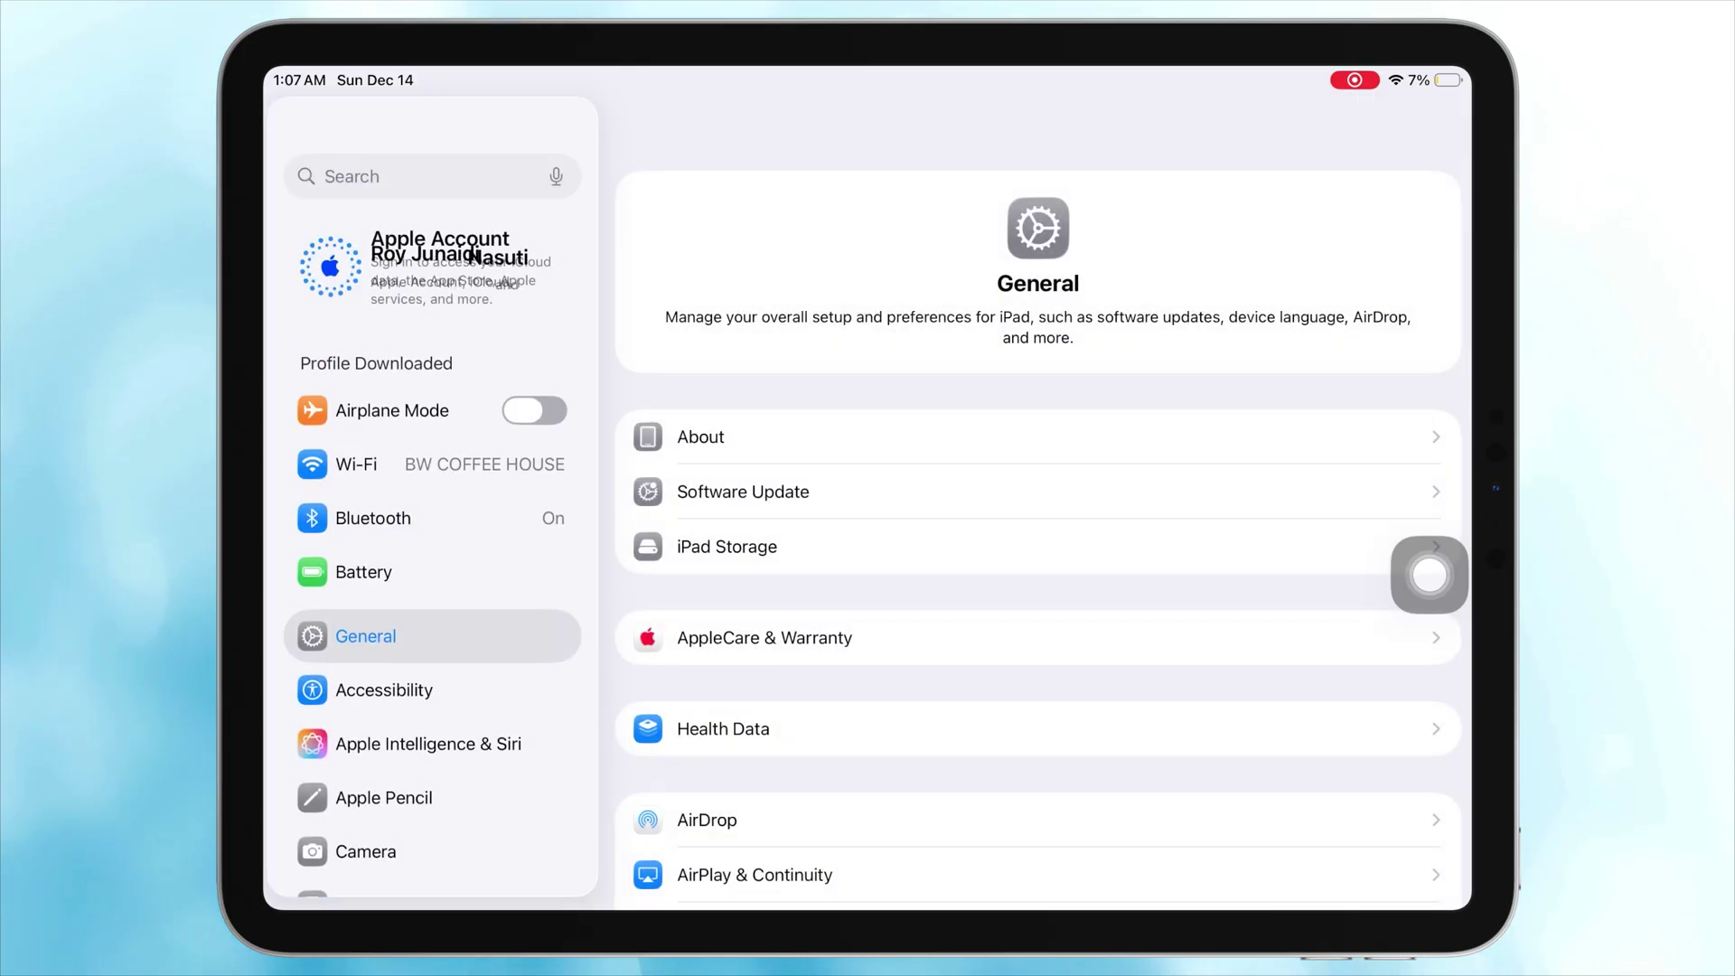
pyautogui.click(376, 362)
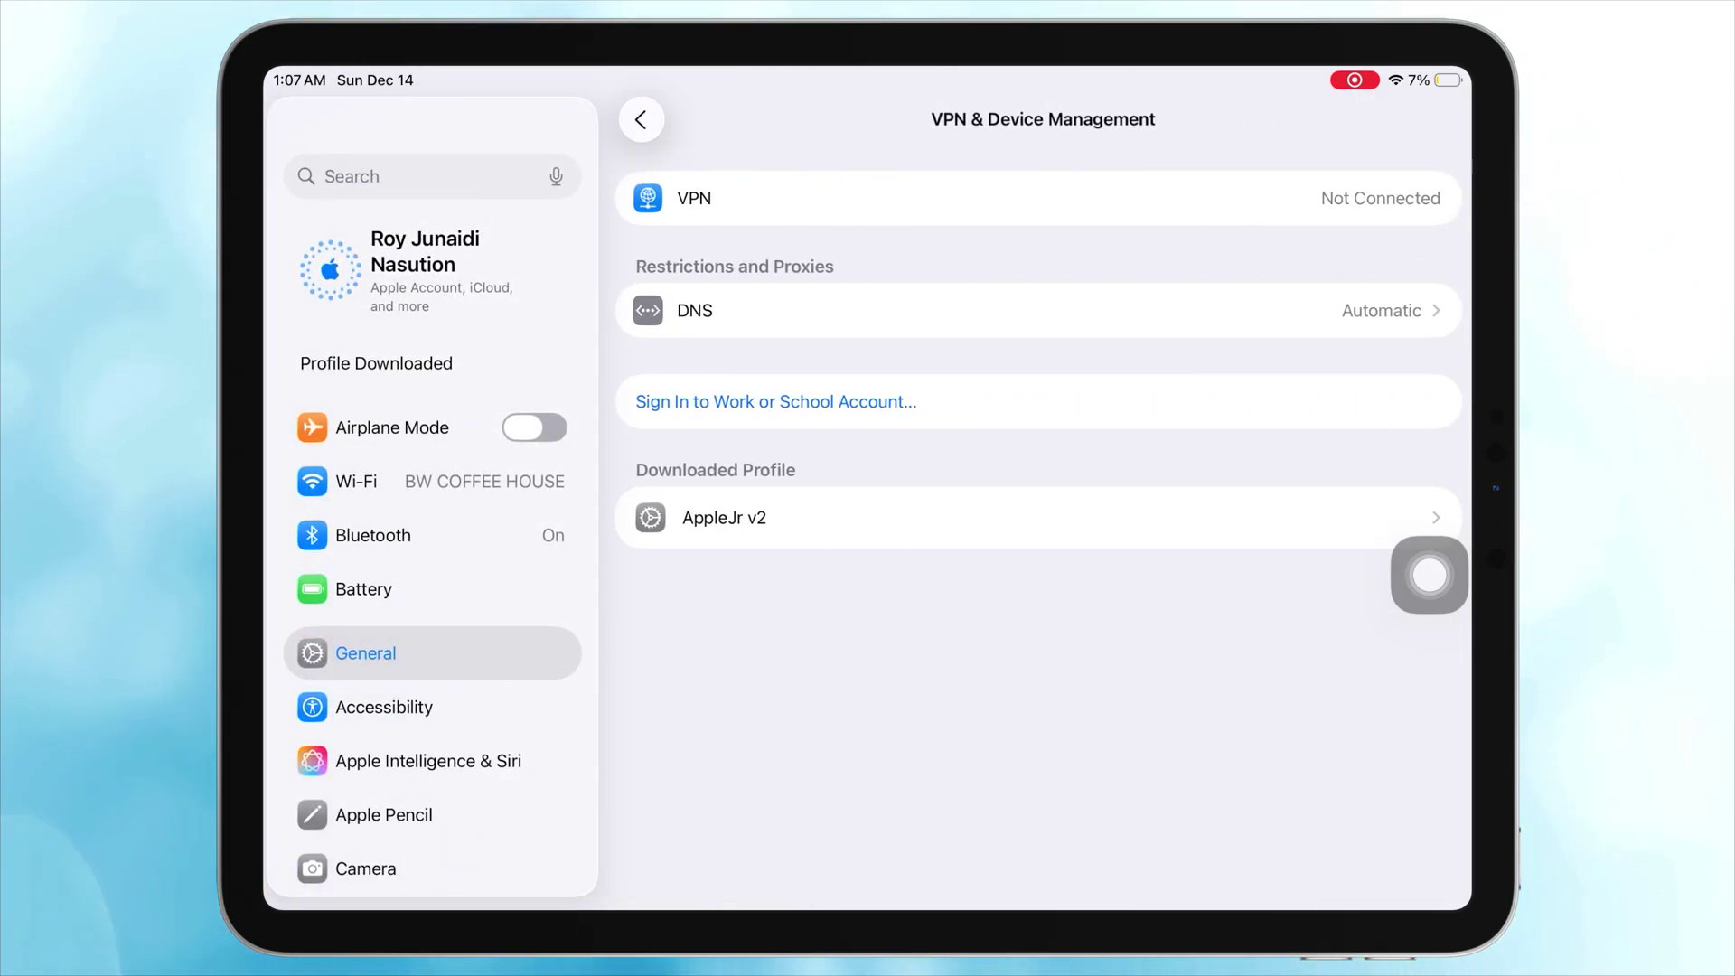
# Step: Install the AppleJr v2 Anti-Revoke + Anti-Blacklist profile, then return to the home screen
pyautogui.click(922, 509)
pyautogui.click(1119, 180)
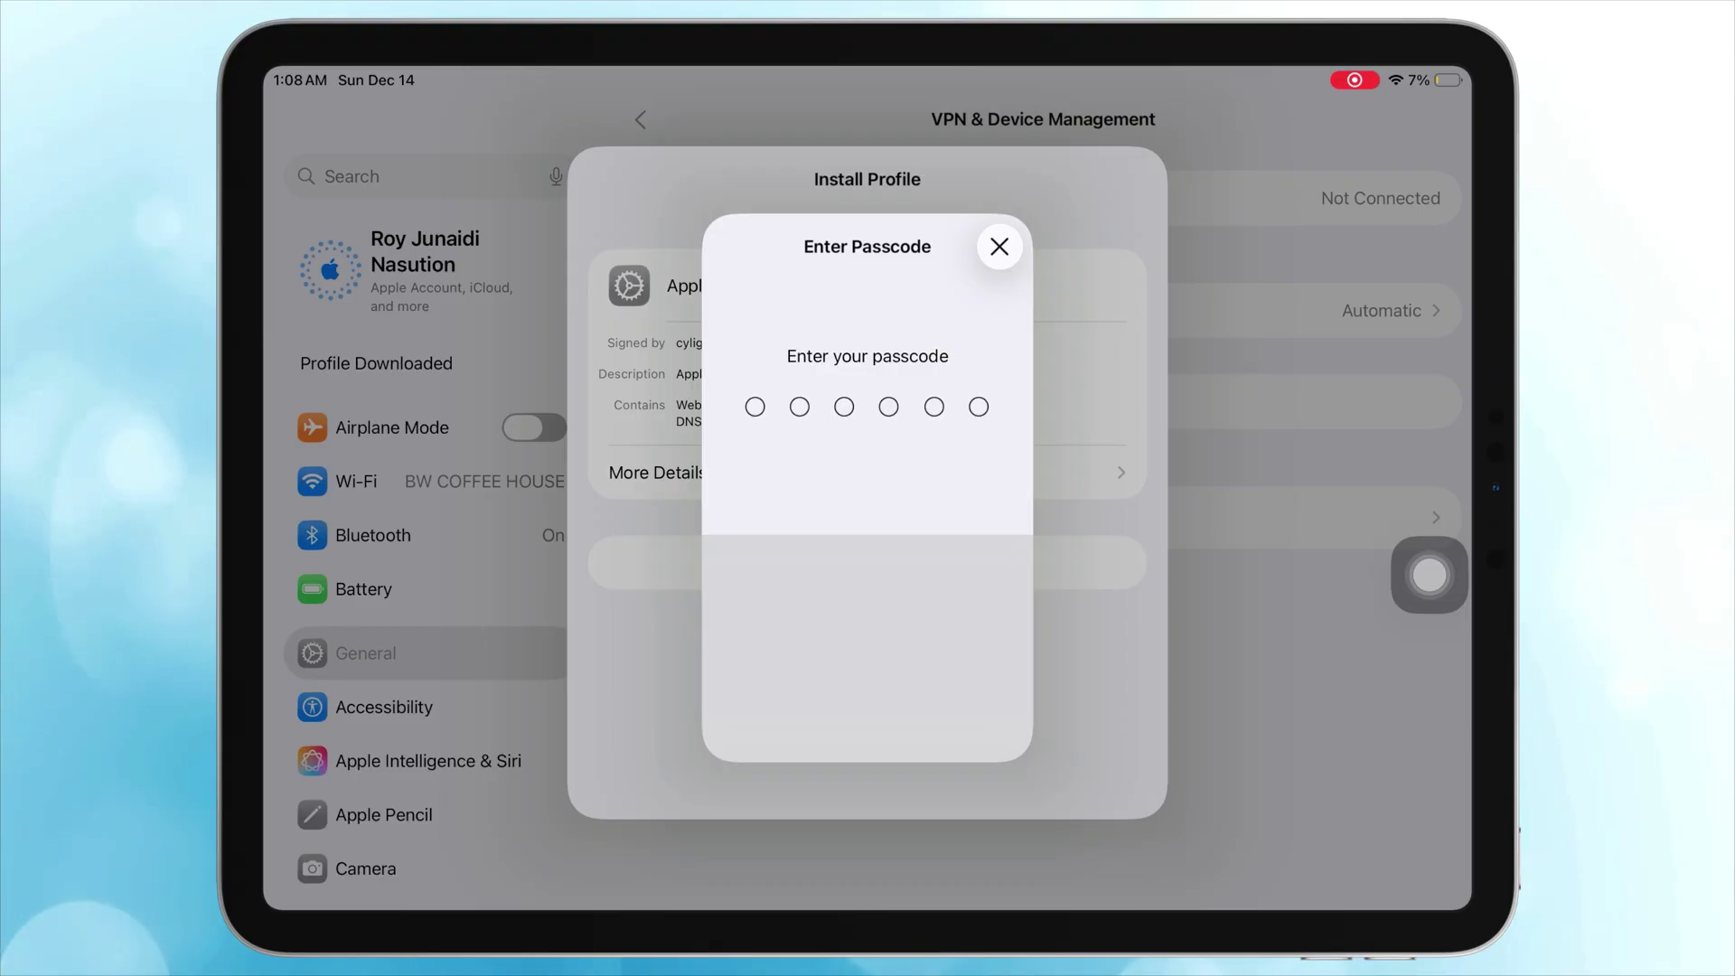
pyautogui.write('0')
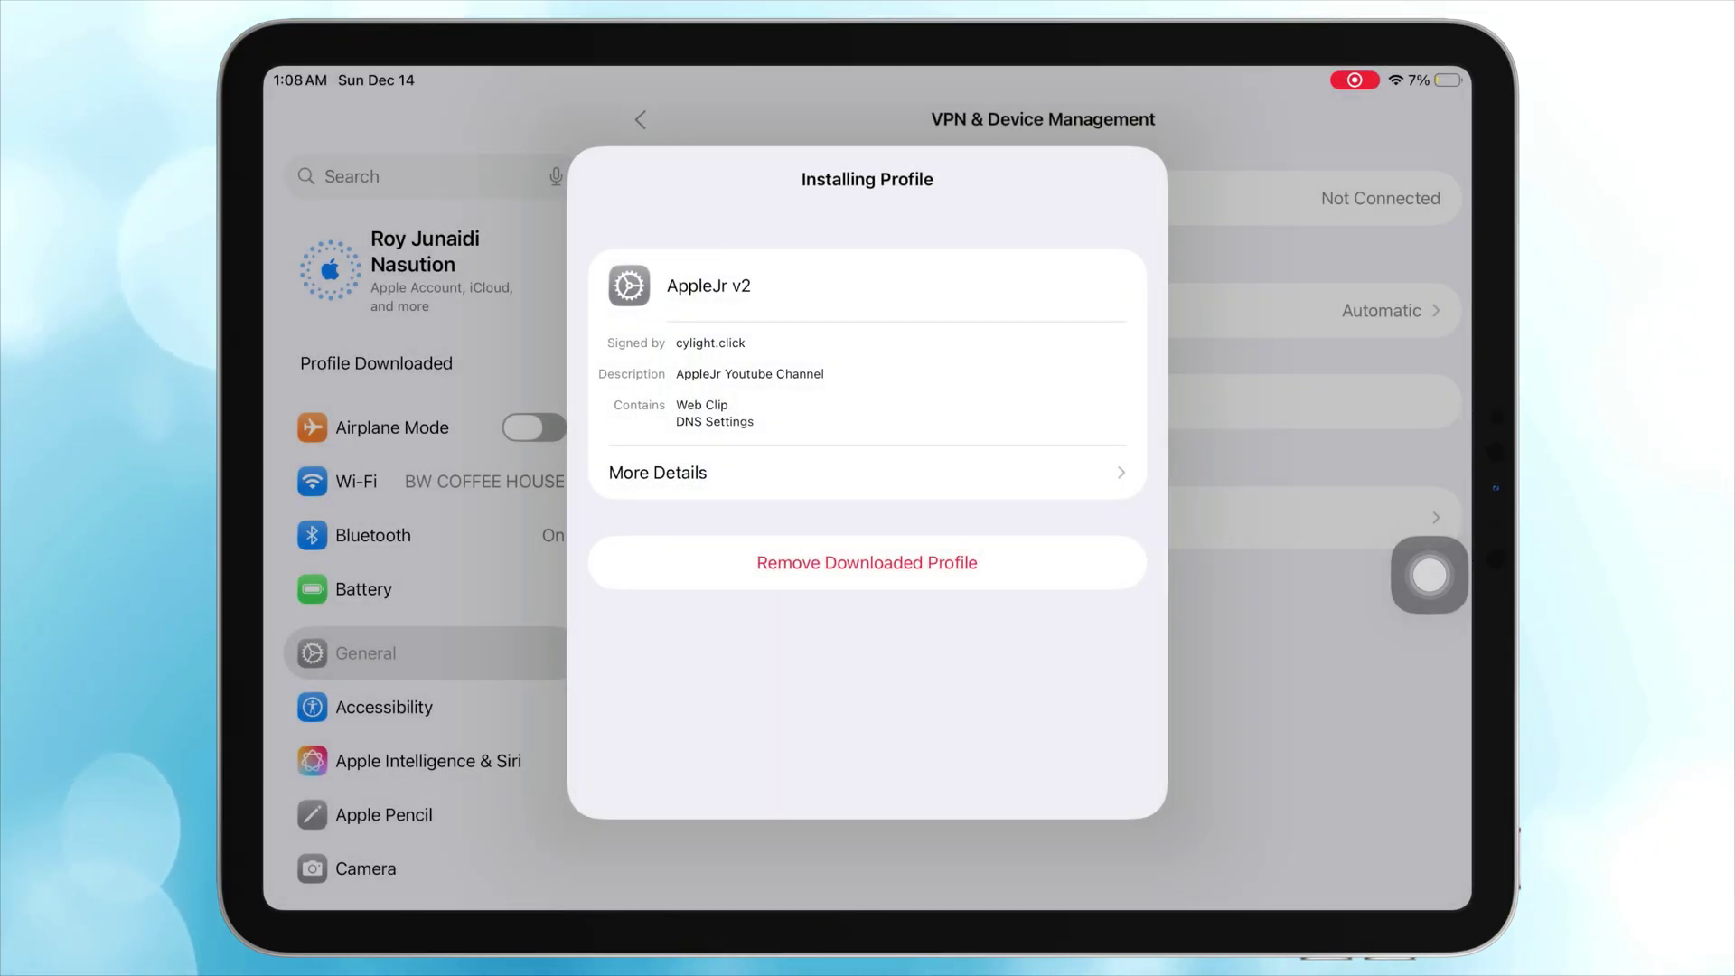
pyautogui.click(1118, 179)
pyautogui.click(945, 539)
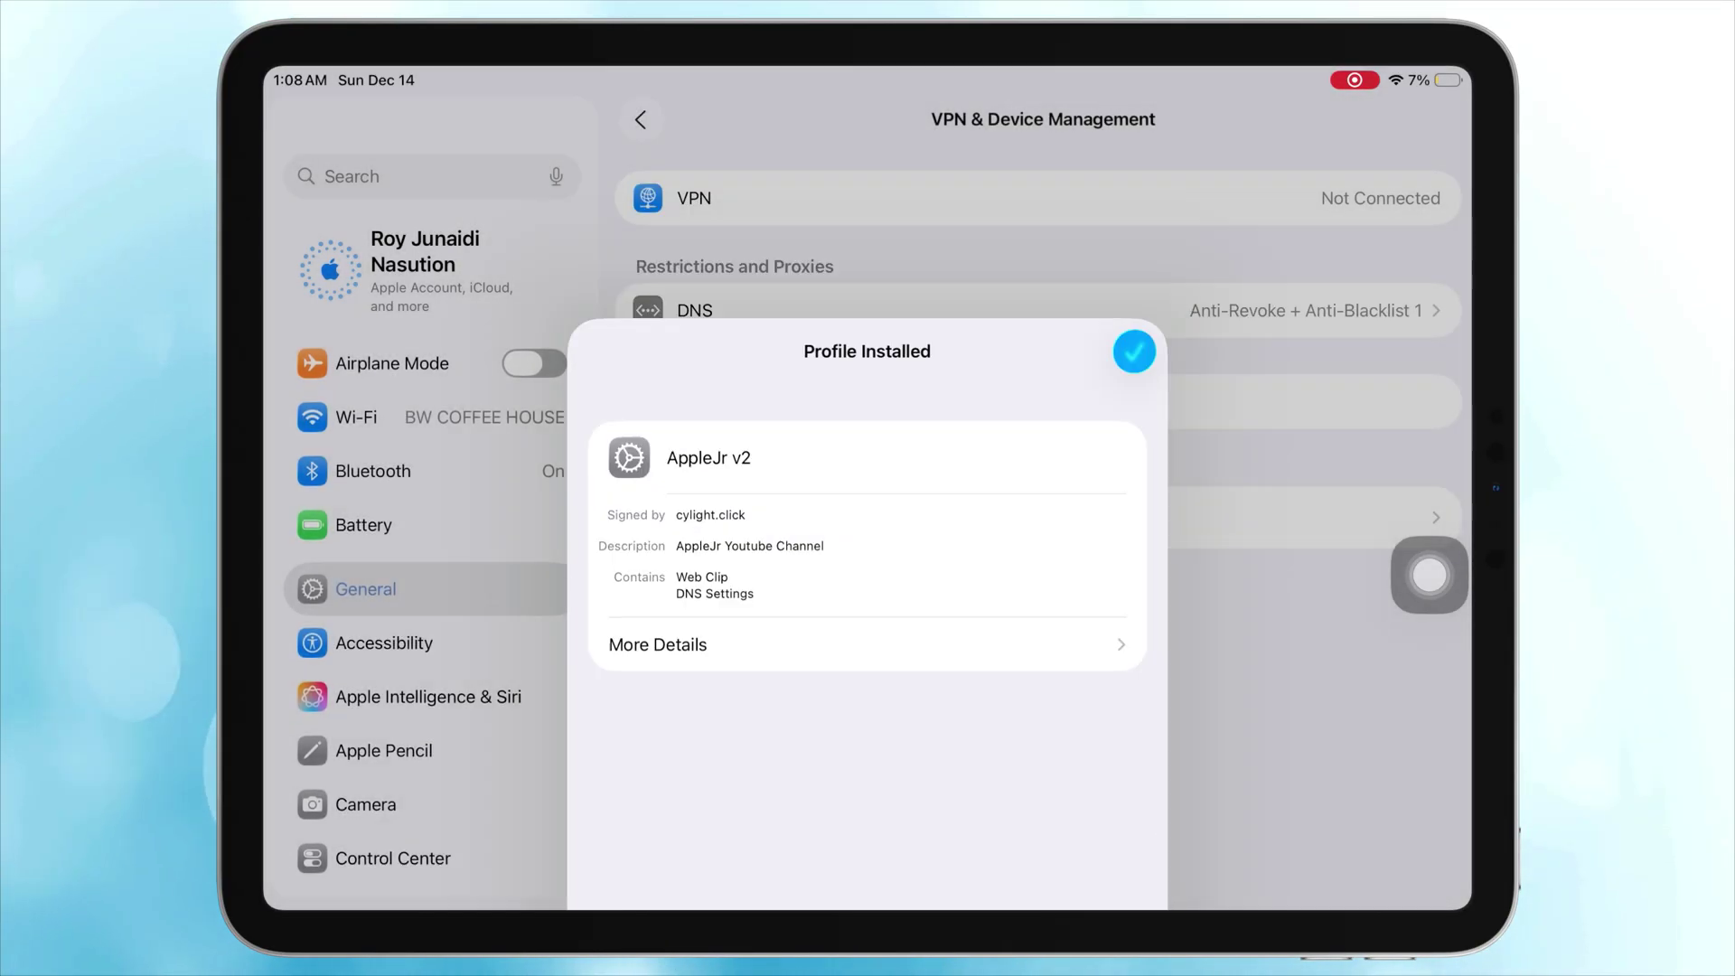
pyautogui.click(1133, 351)
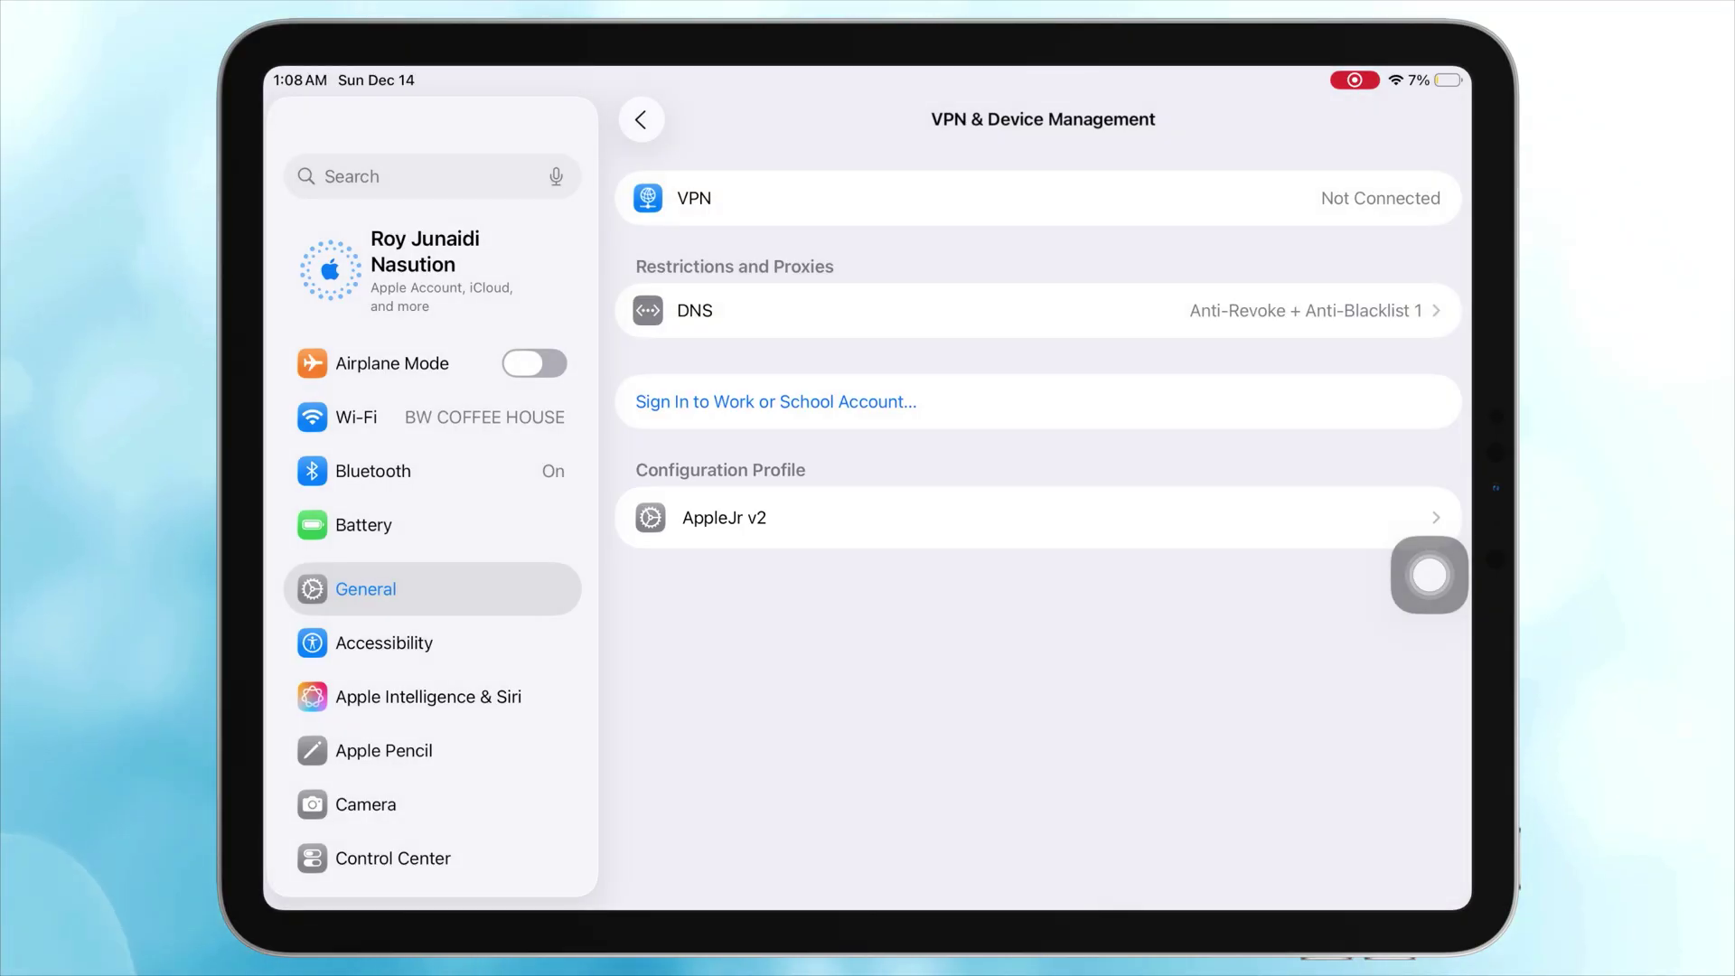
pyautogui.press('super+h')
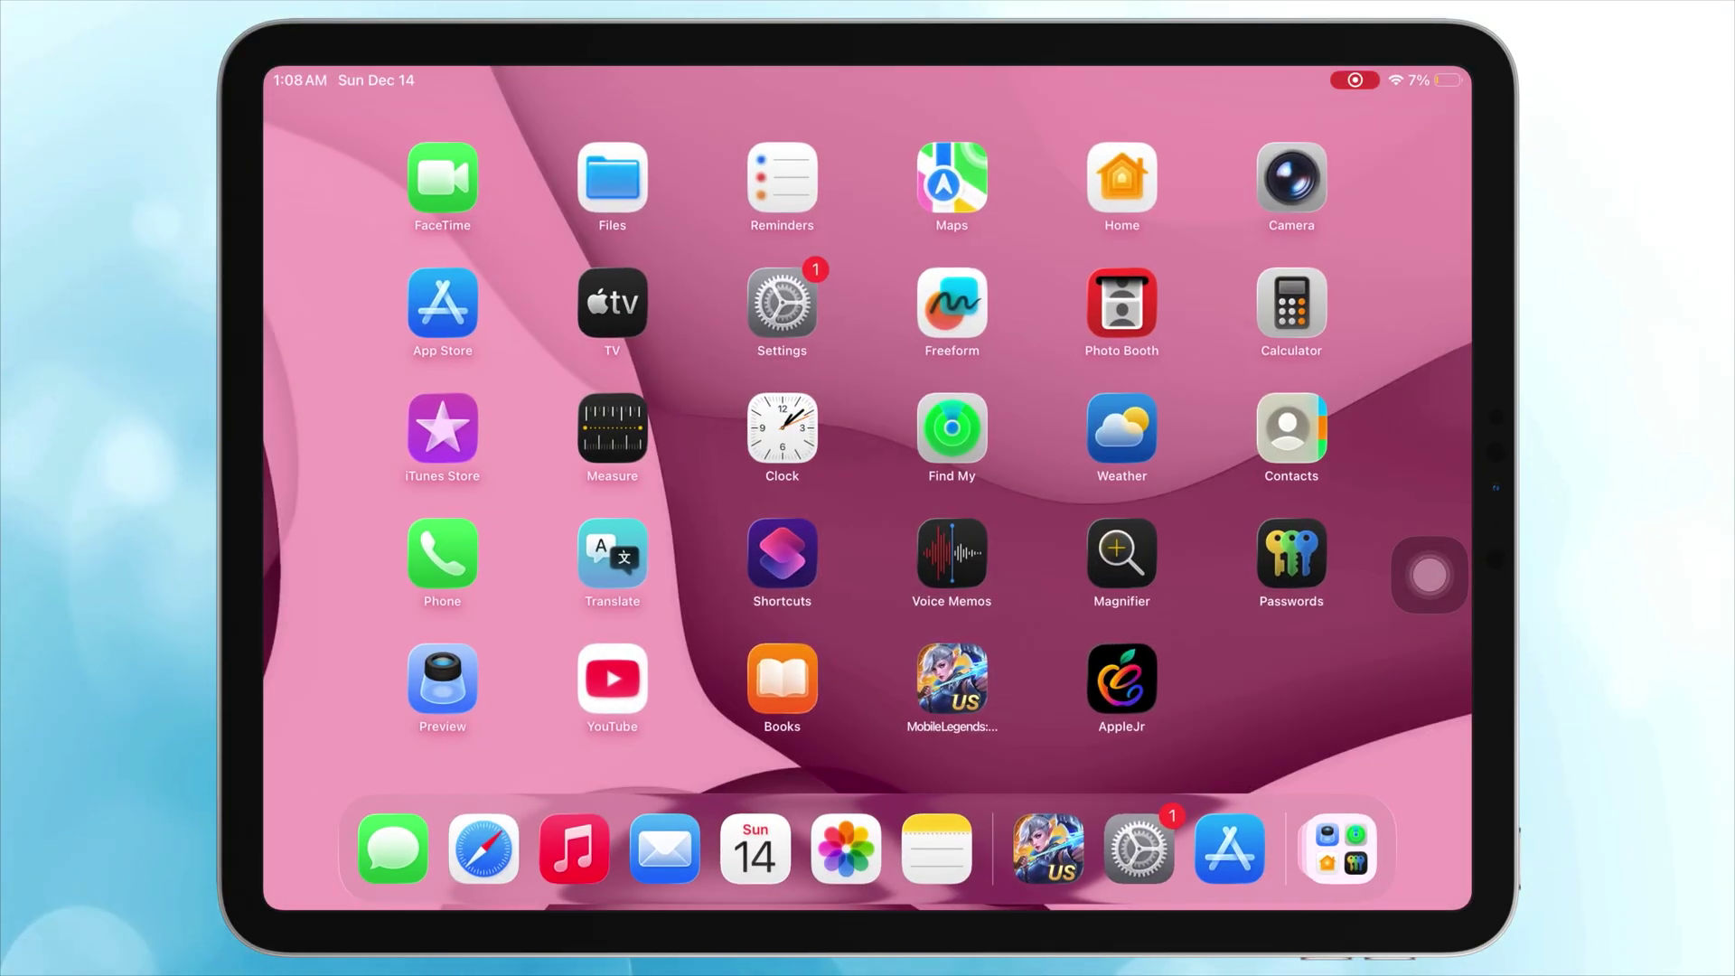
# Step: Install Esign (Wasu Media) from applejr.net and dismiss its untrusted developer alert
pyautogui.click(1121, 680)
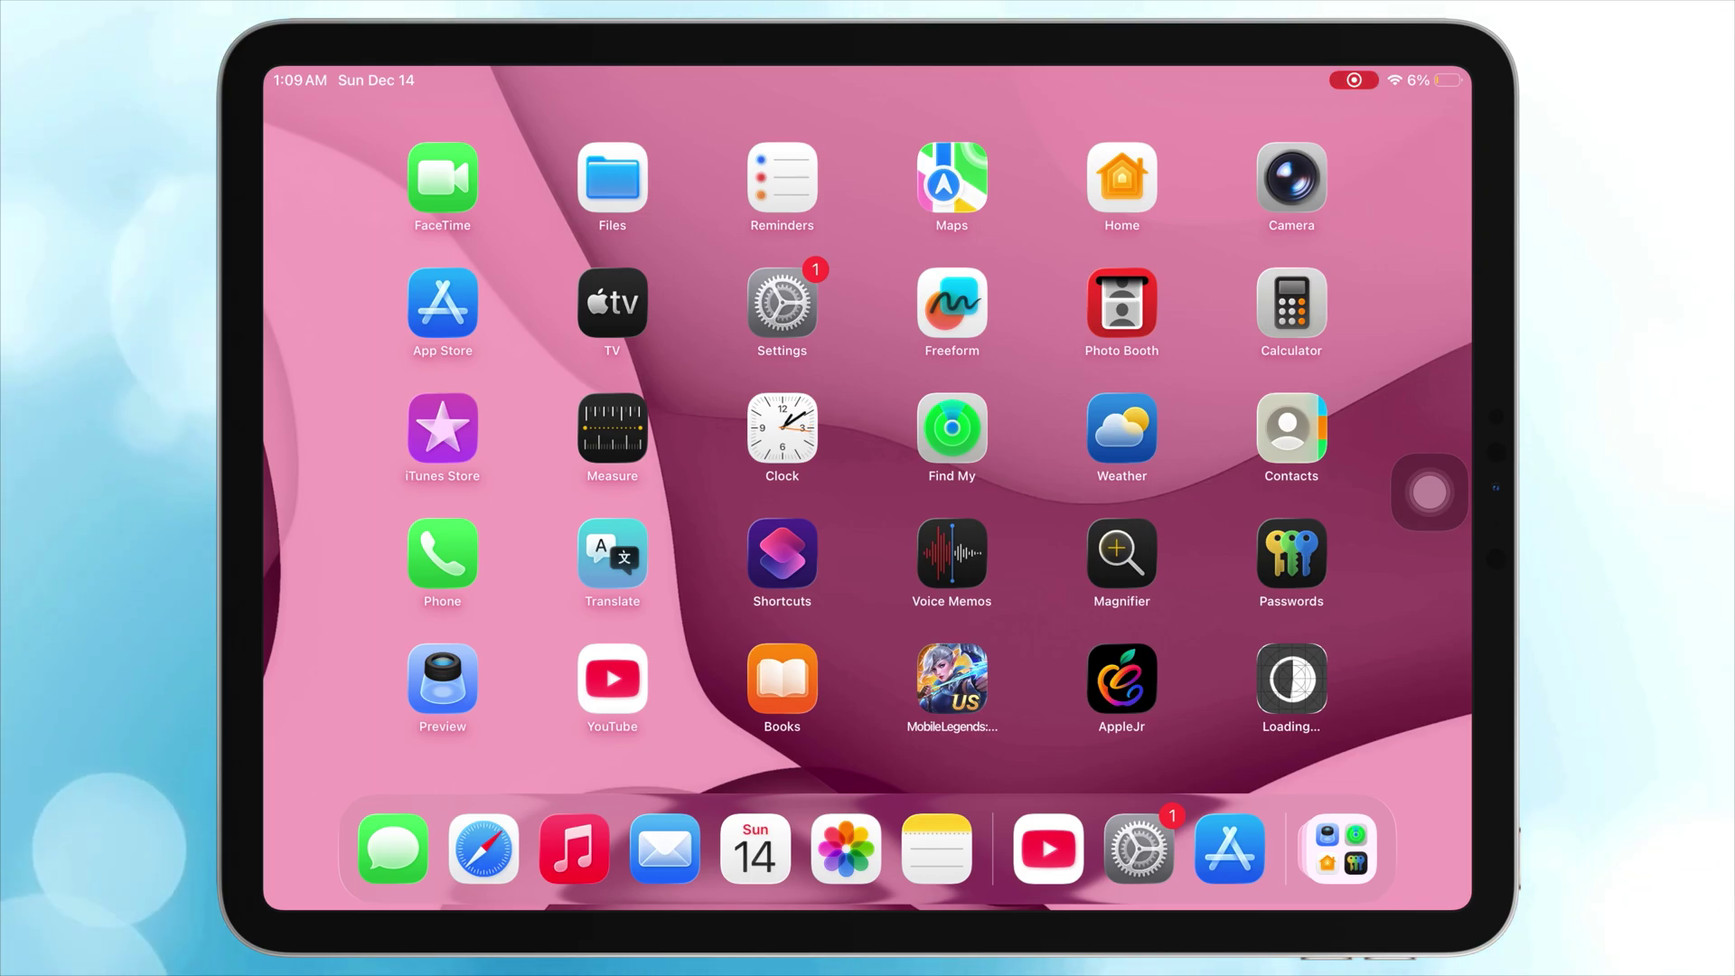
pyautogui.click(1290, 679)
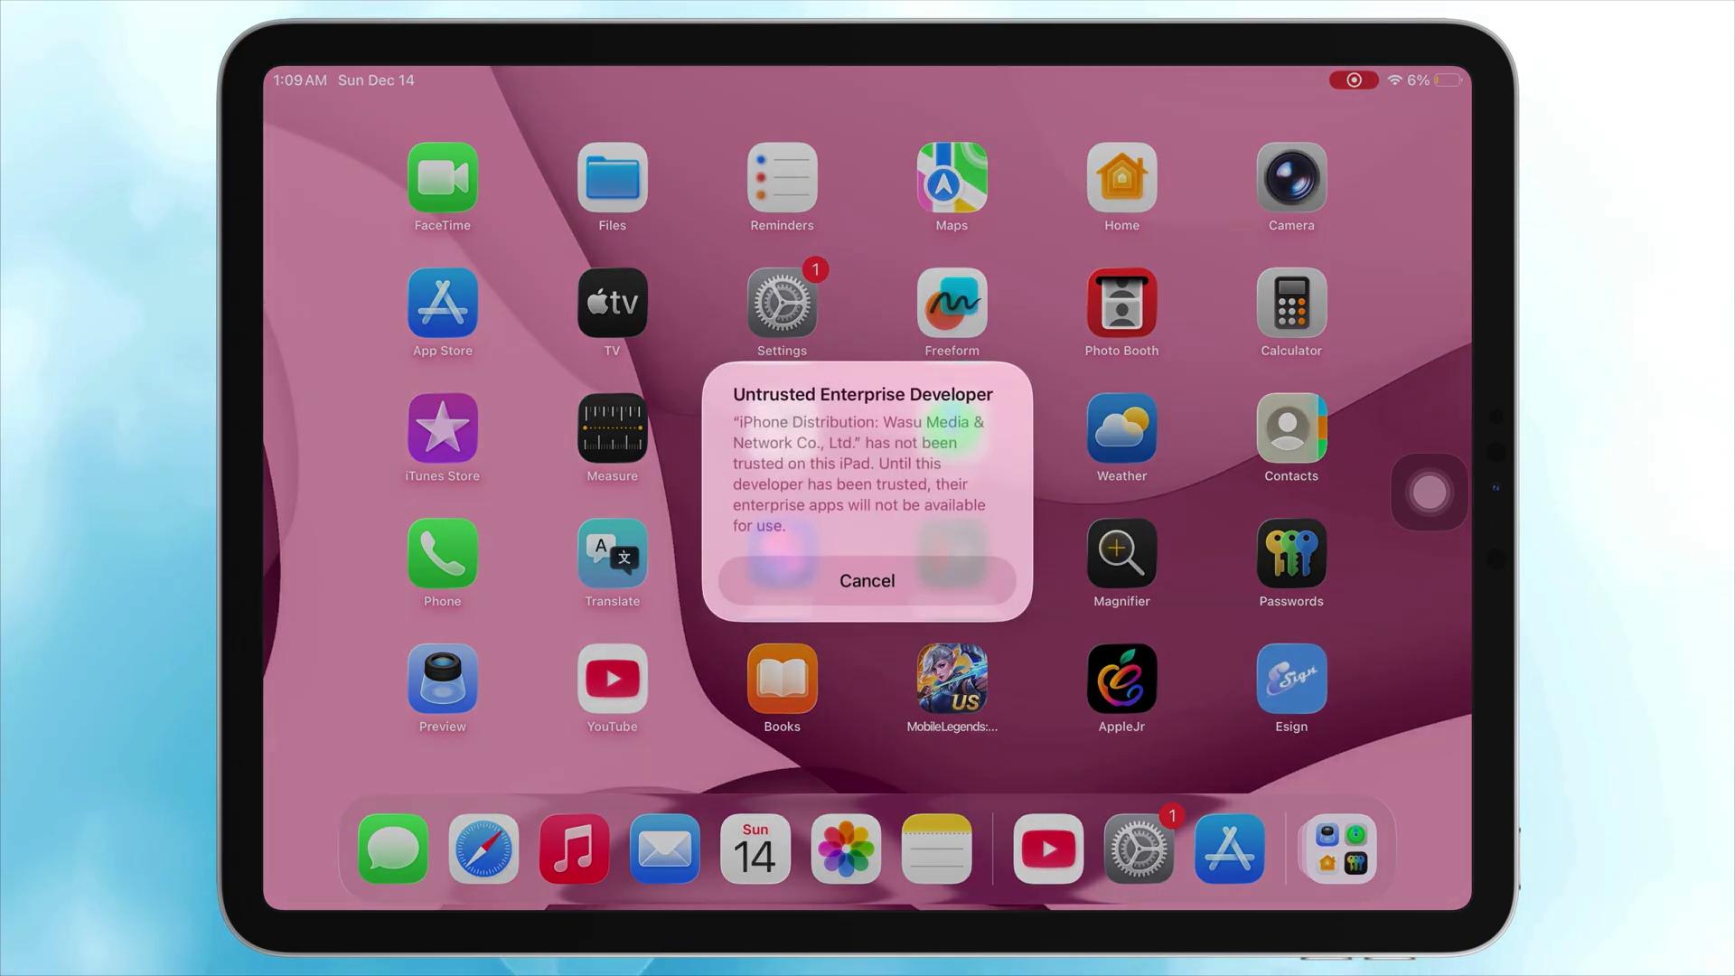
pyautogui.click(869, 581)
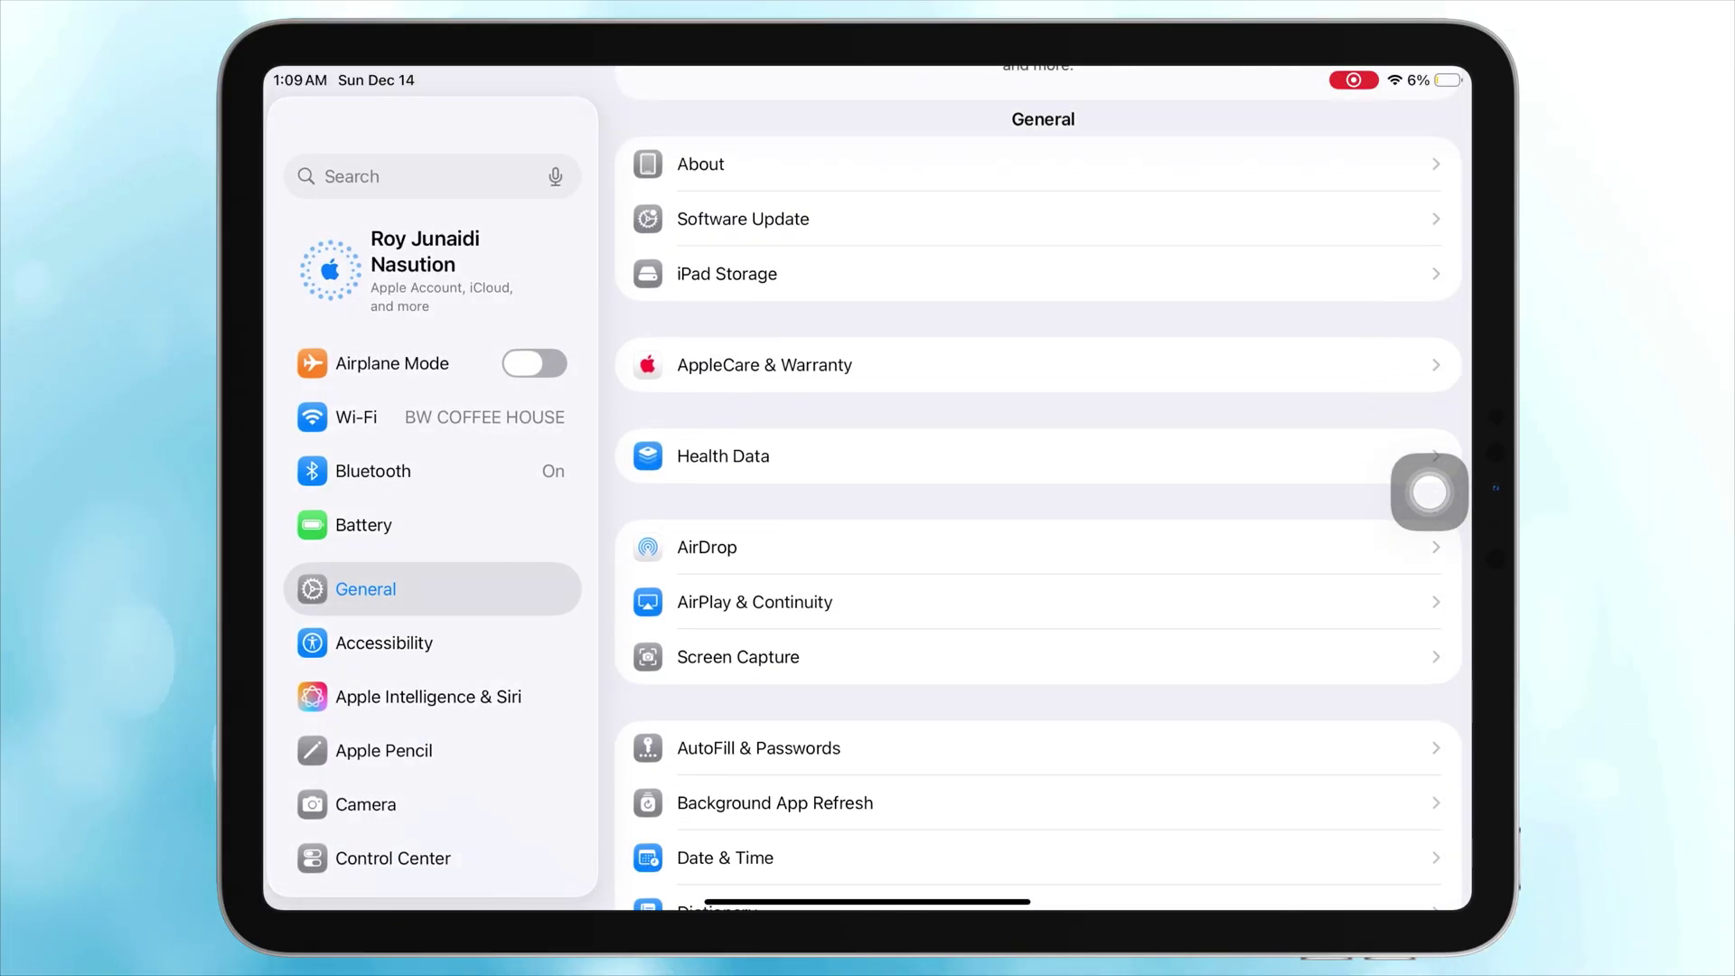
pyautogui.scroll(-10, 1038, 610)
# Step: Trust the Wasu Media & Network Co., Ltd. developer under VPN & Device Management
pyautogui.click(1037, 546)
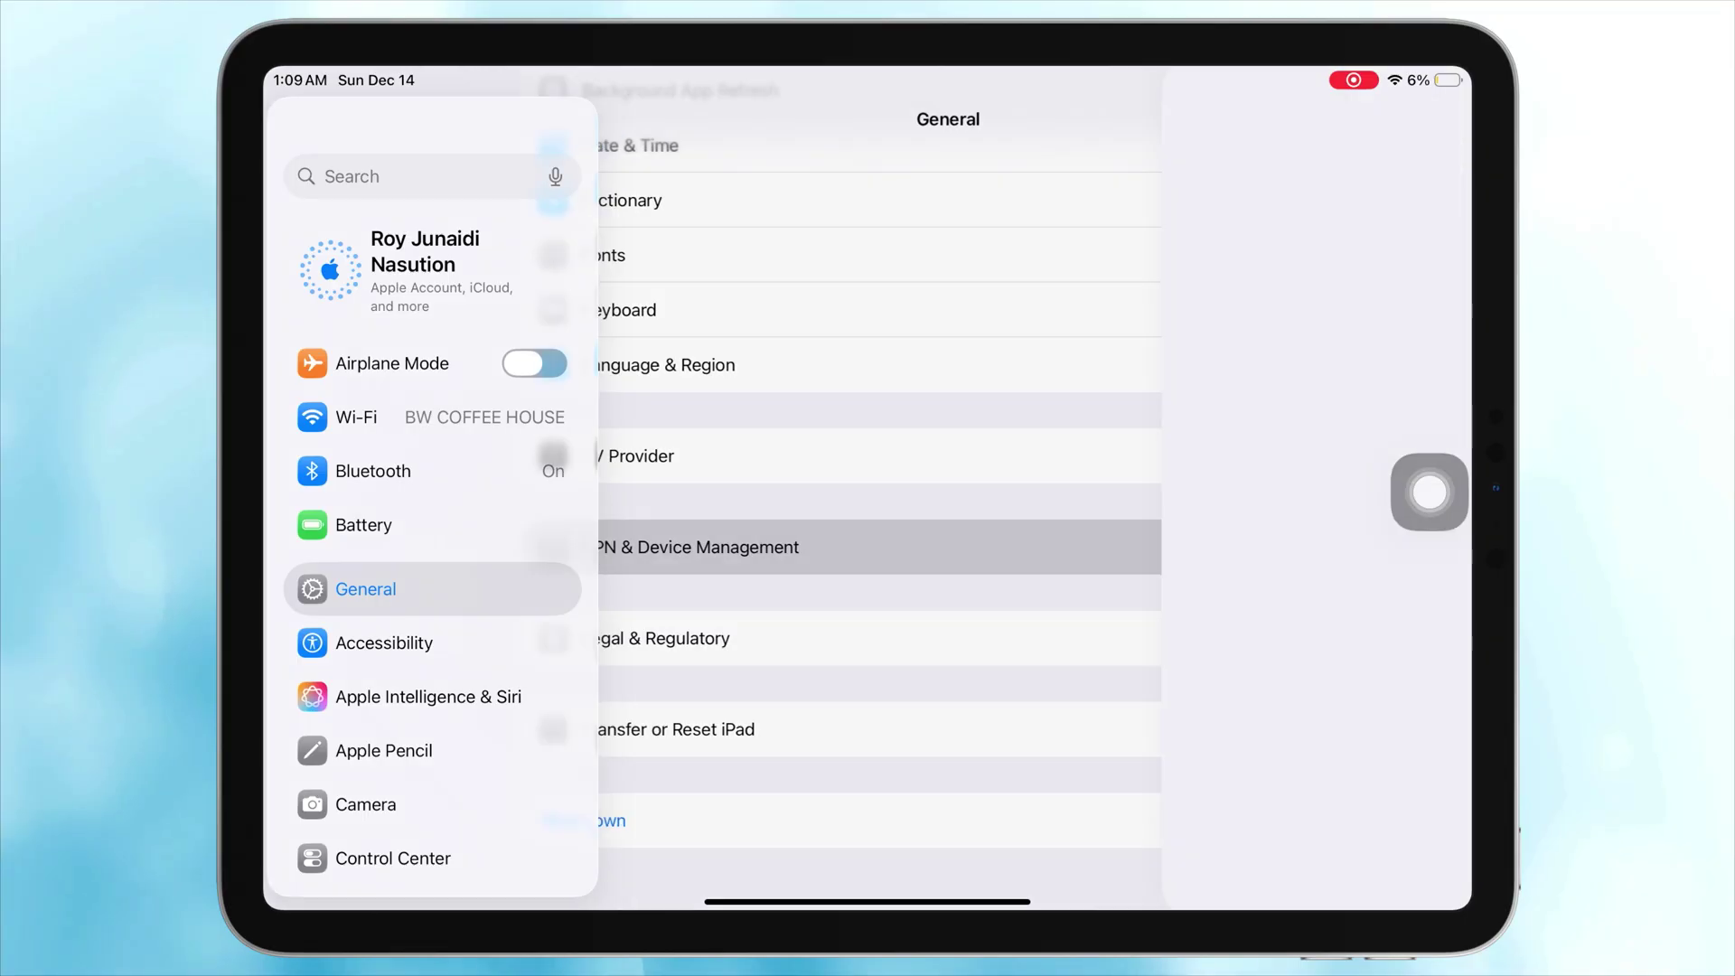
pyautogui.click(815, 632)
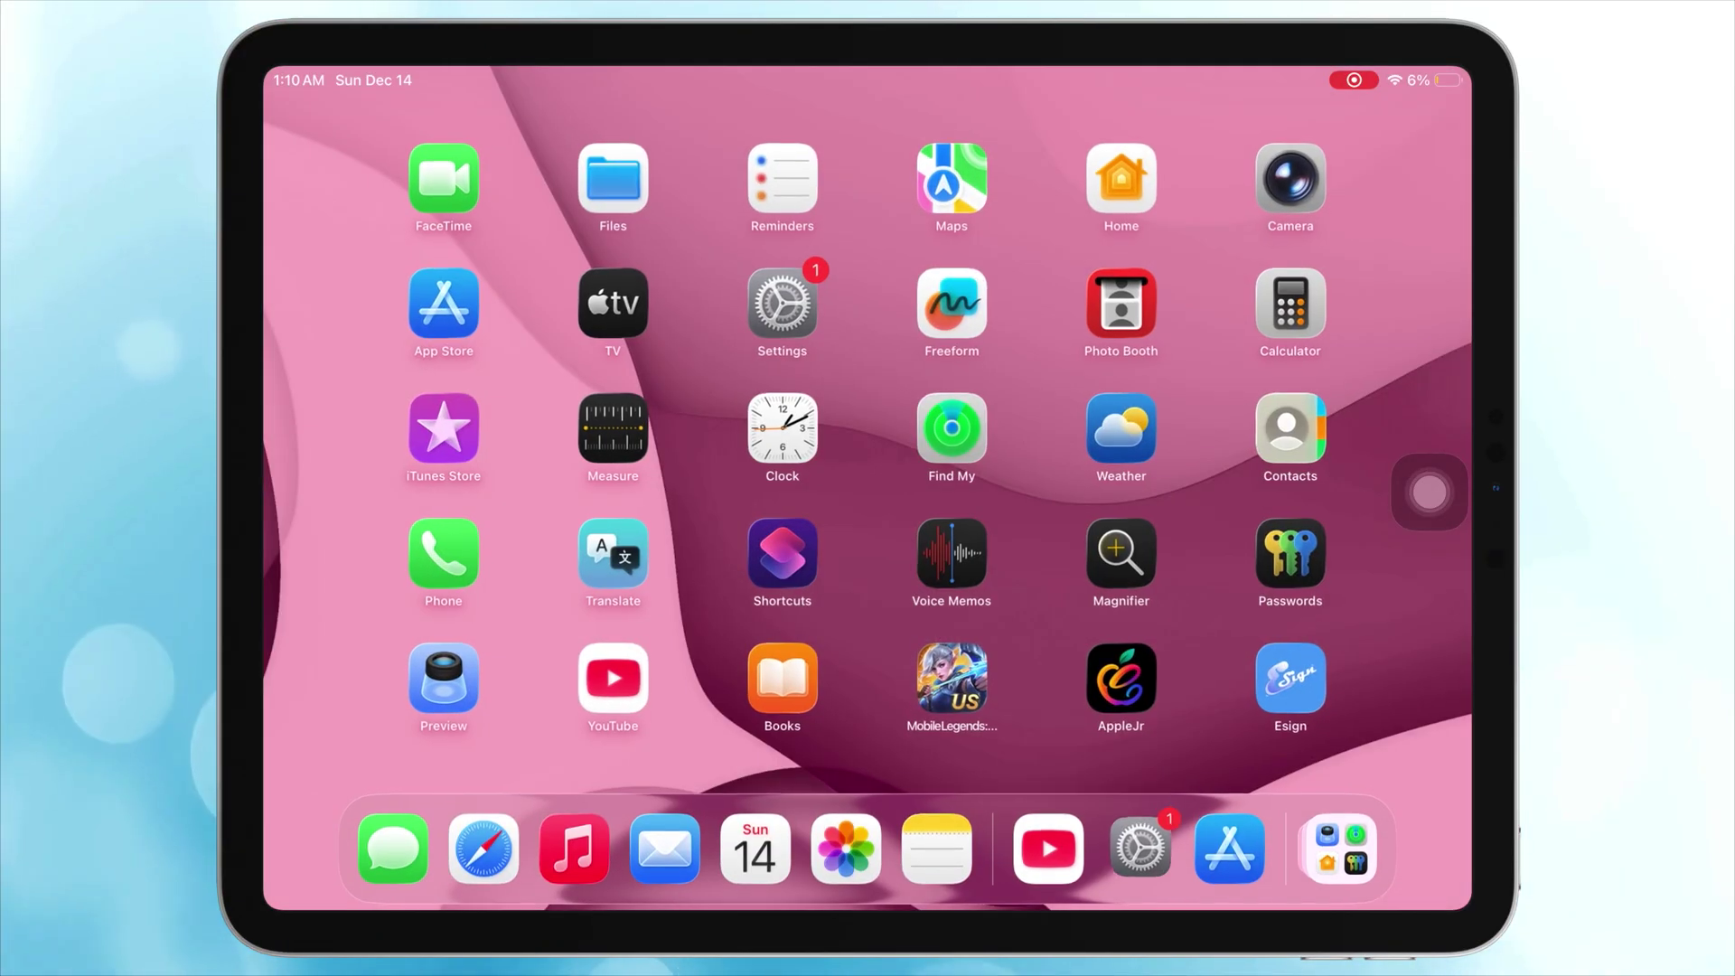
# Step: Launch ESign, dismiss its welcome alert, and agree to the service agreement
pyautogui.click(1291, 679)
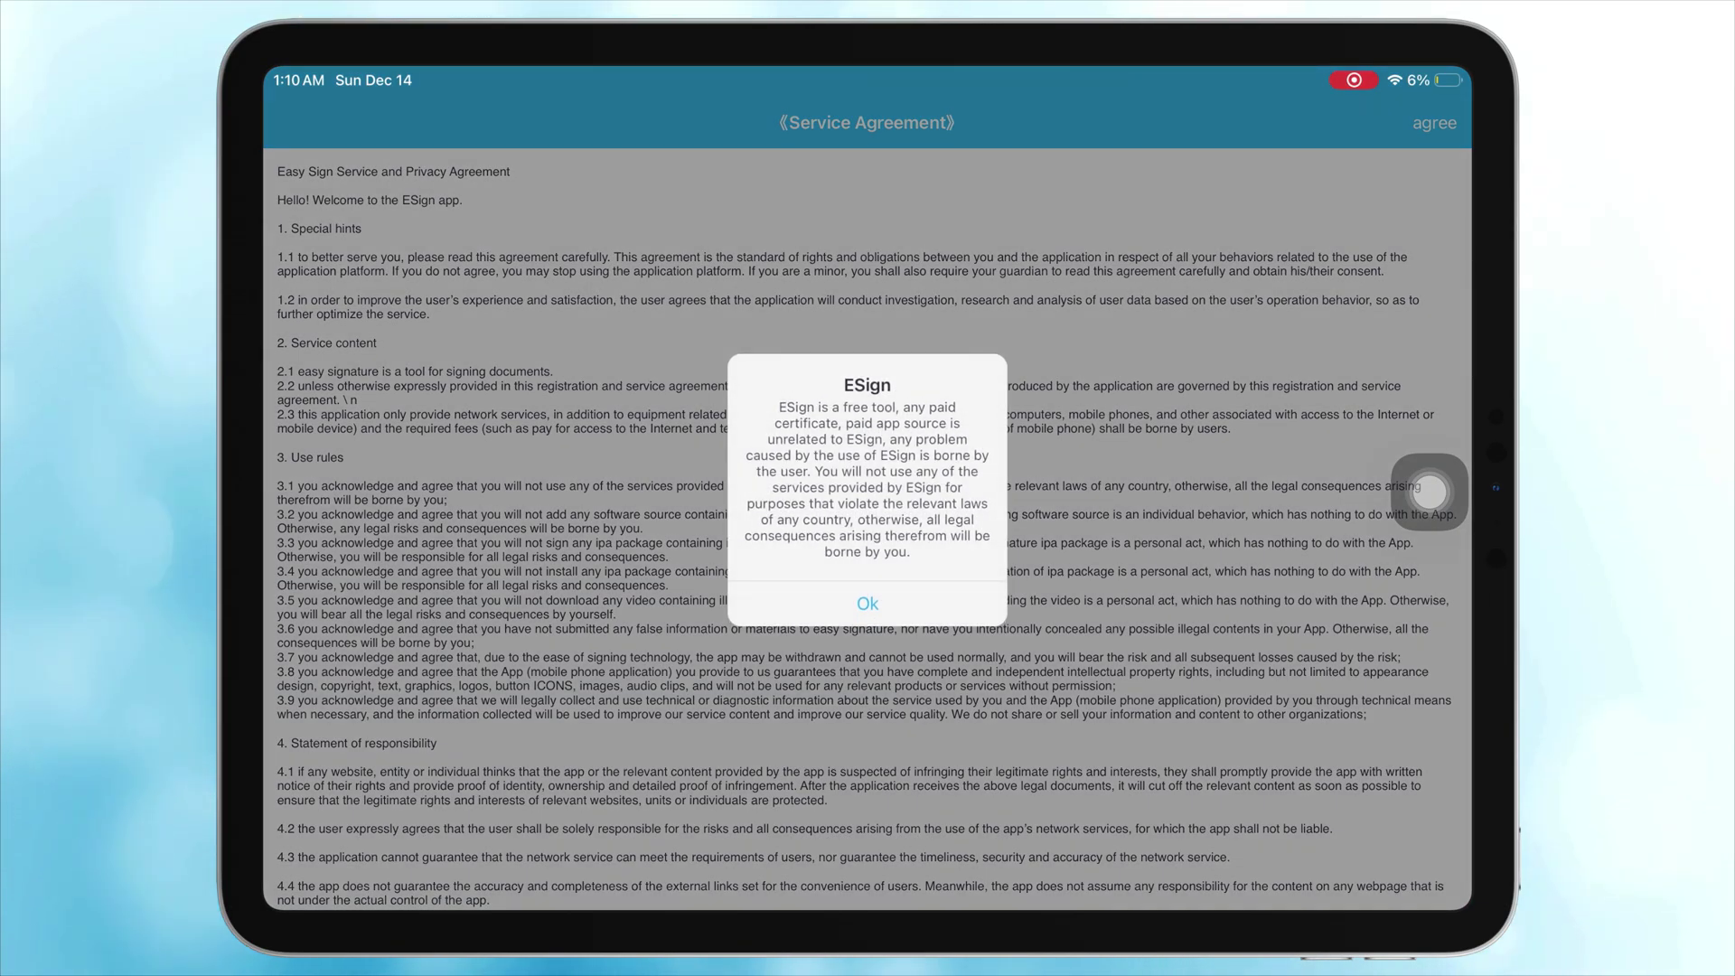
pyautogui.click(867, 603)
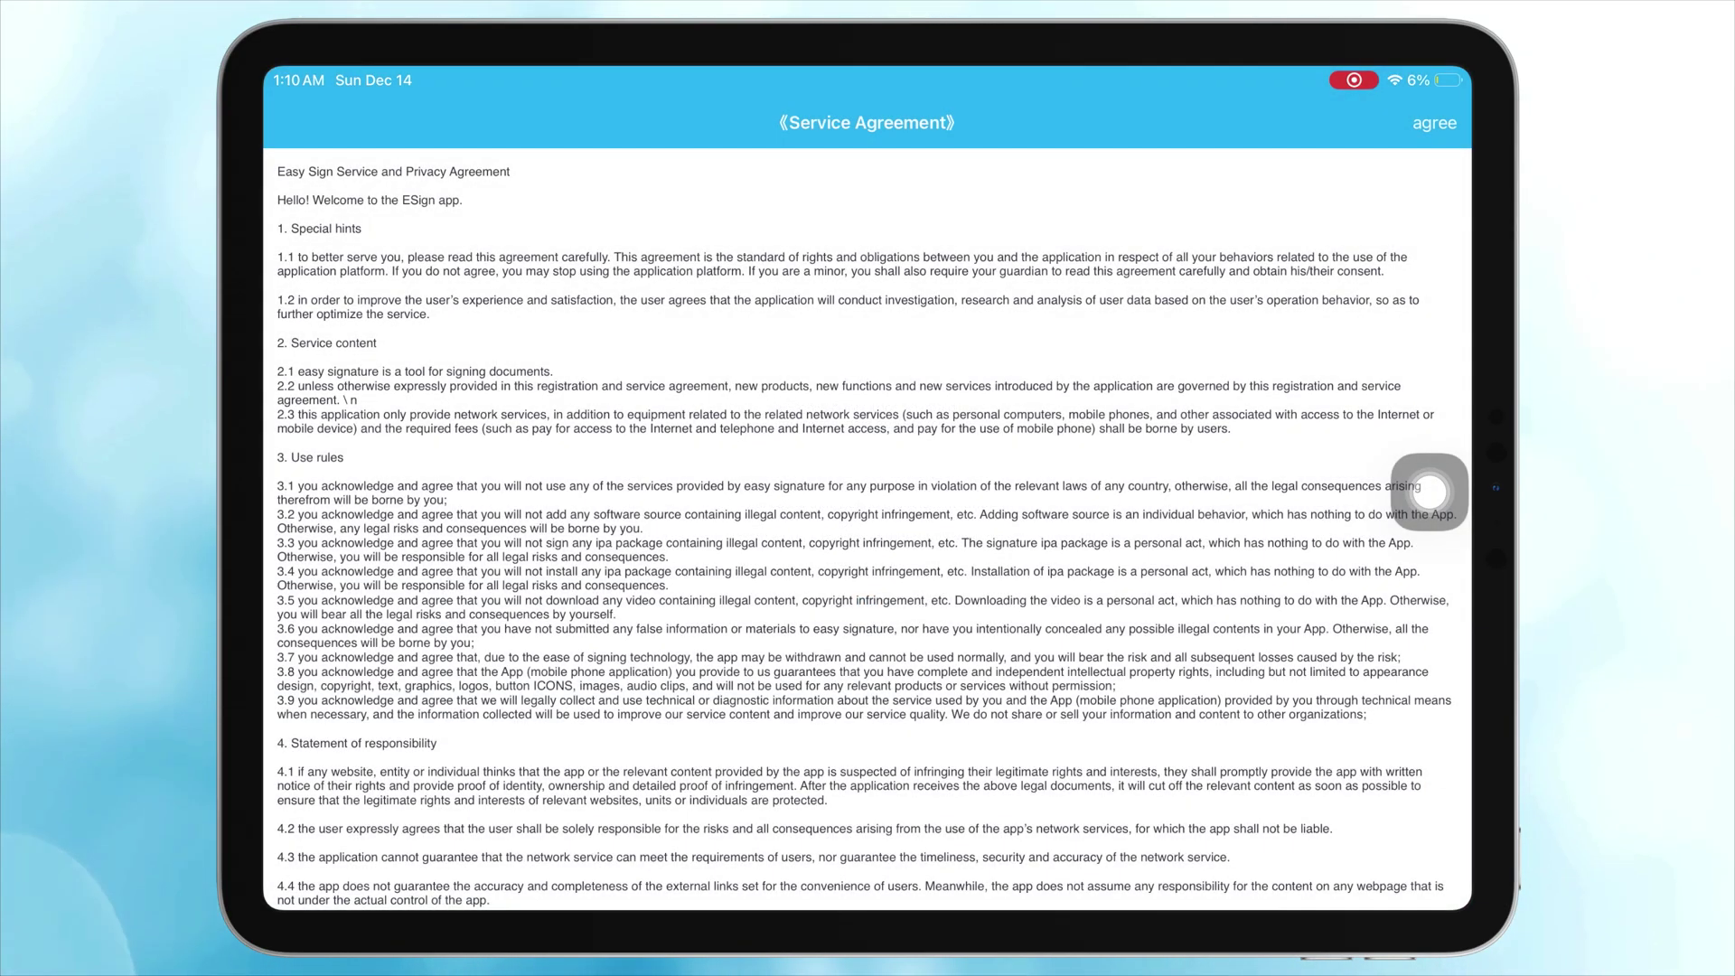
pyautogui.click(937, 547)
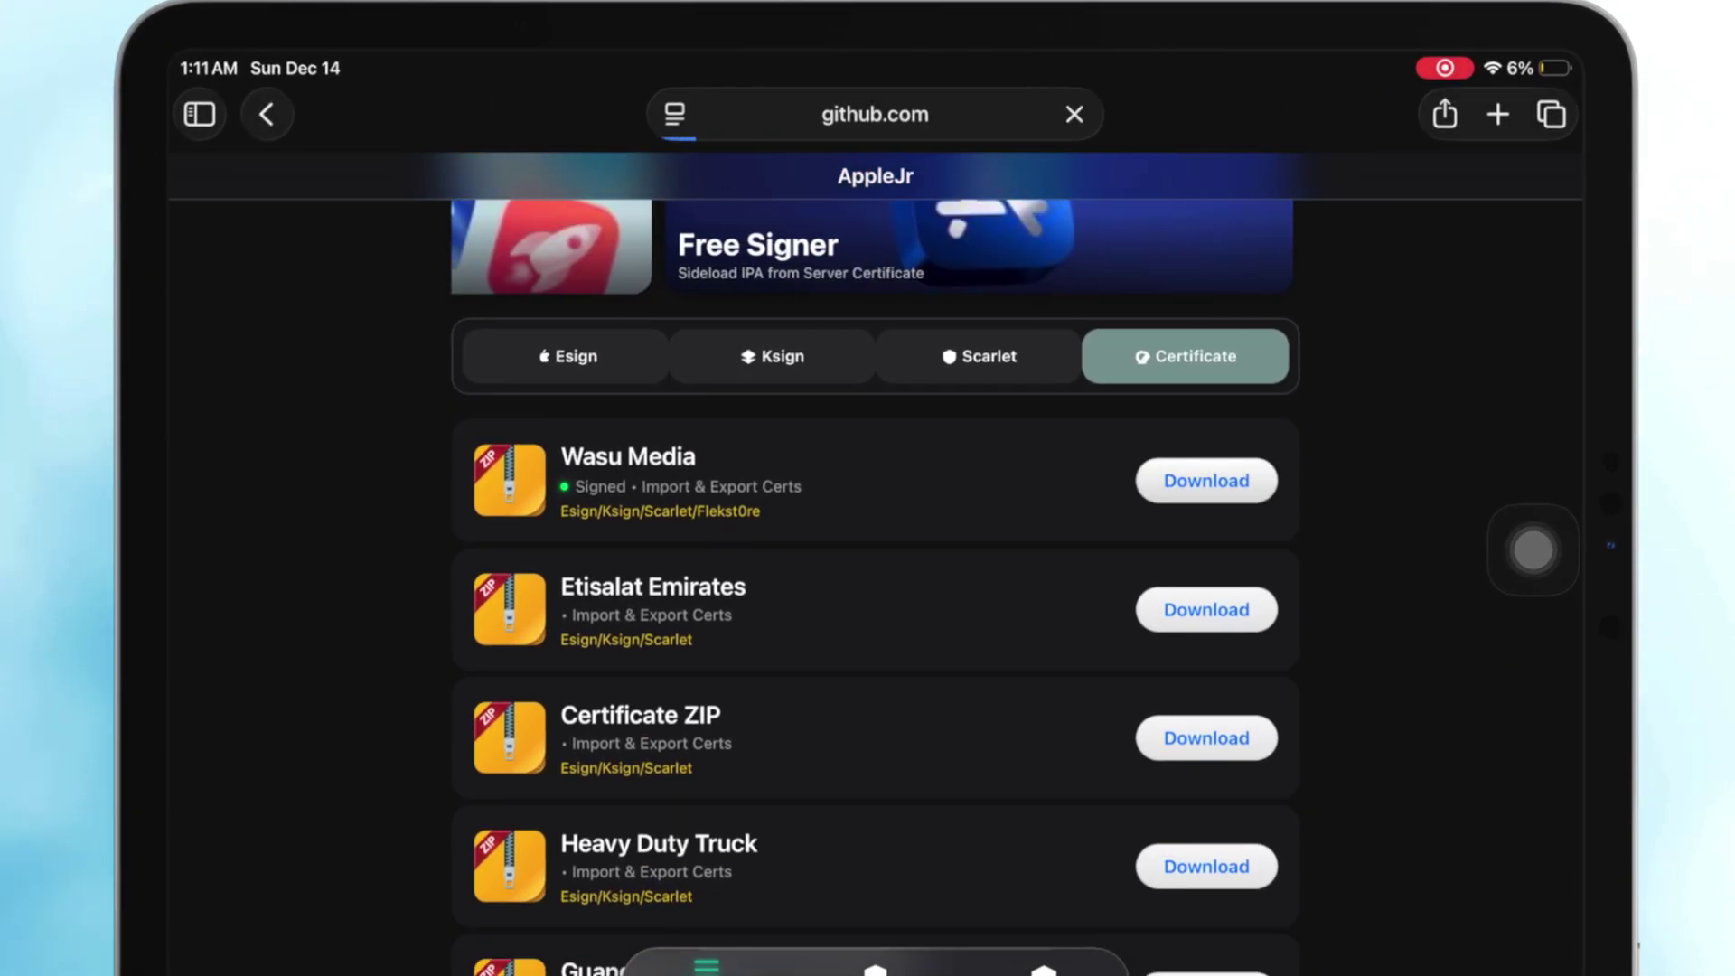
# Step: Download wasu.zip from AppleJr's certificate list, verify it in Safari's downloads, and go Home
pyautogui.click(1071, 622)
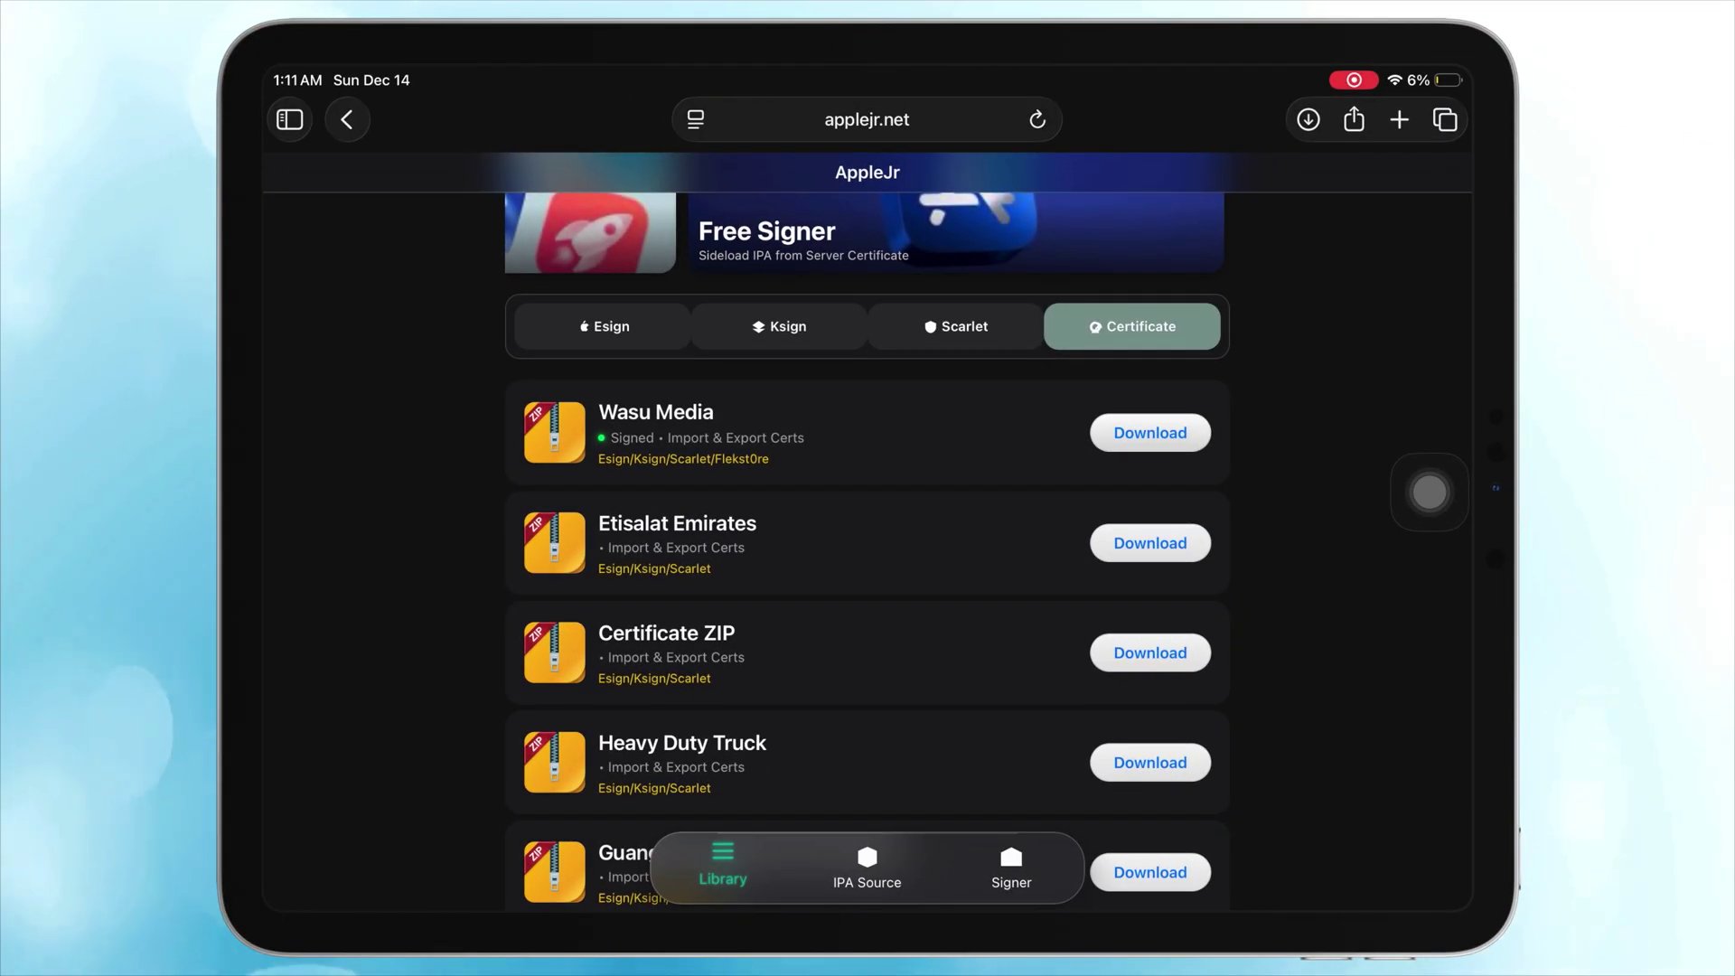
pyautogui.click(1307, 119)
pyautogui.click(867, 610)
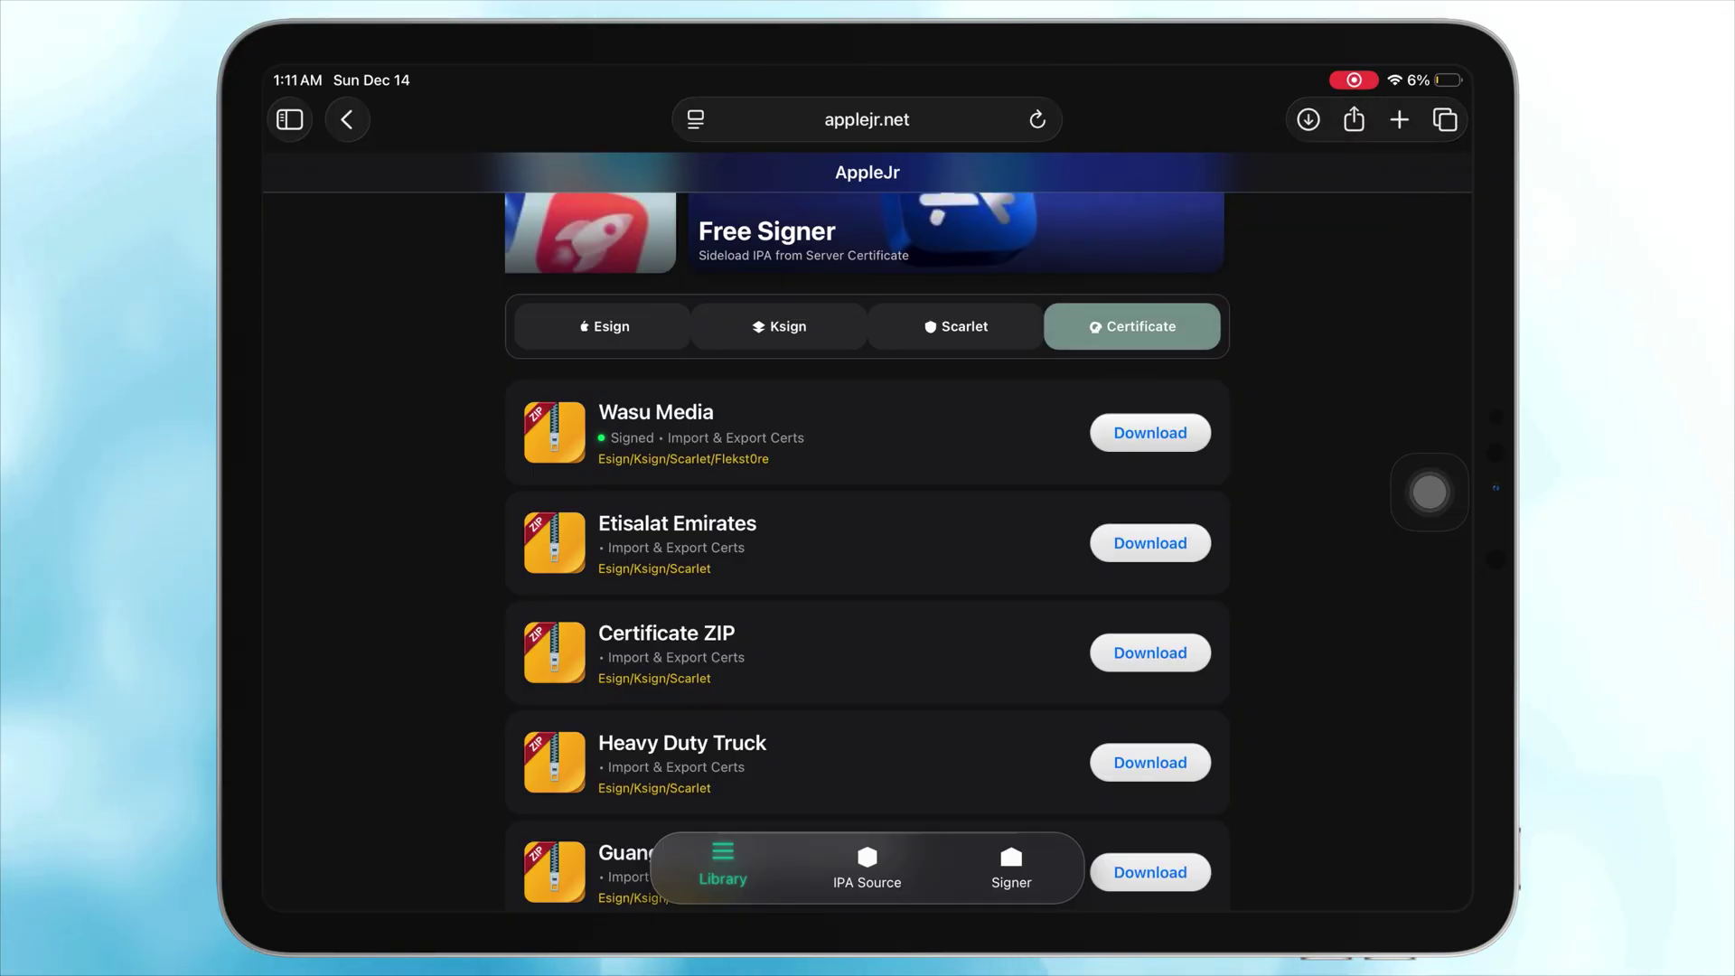
pyautogui.press('super+h')
# Step: Import wasu.zip from Downloads into ESign's File List, dismissing the low battery alert
pyautogui.click(570, 841)
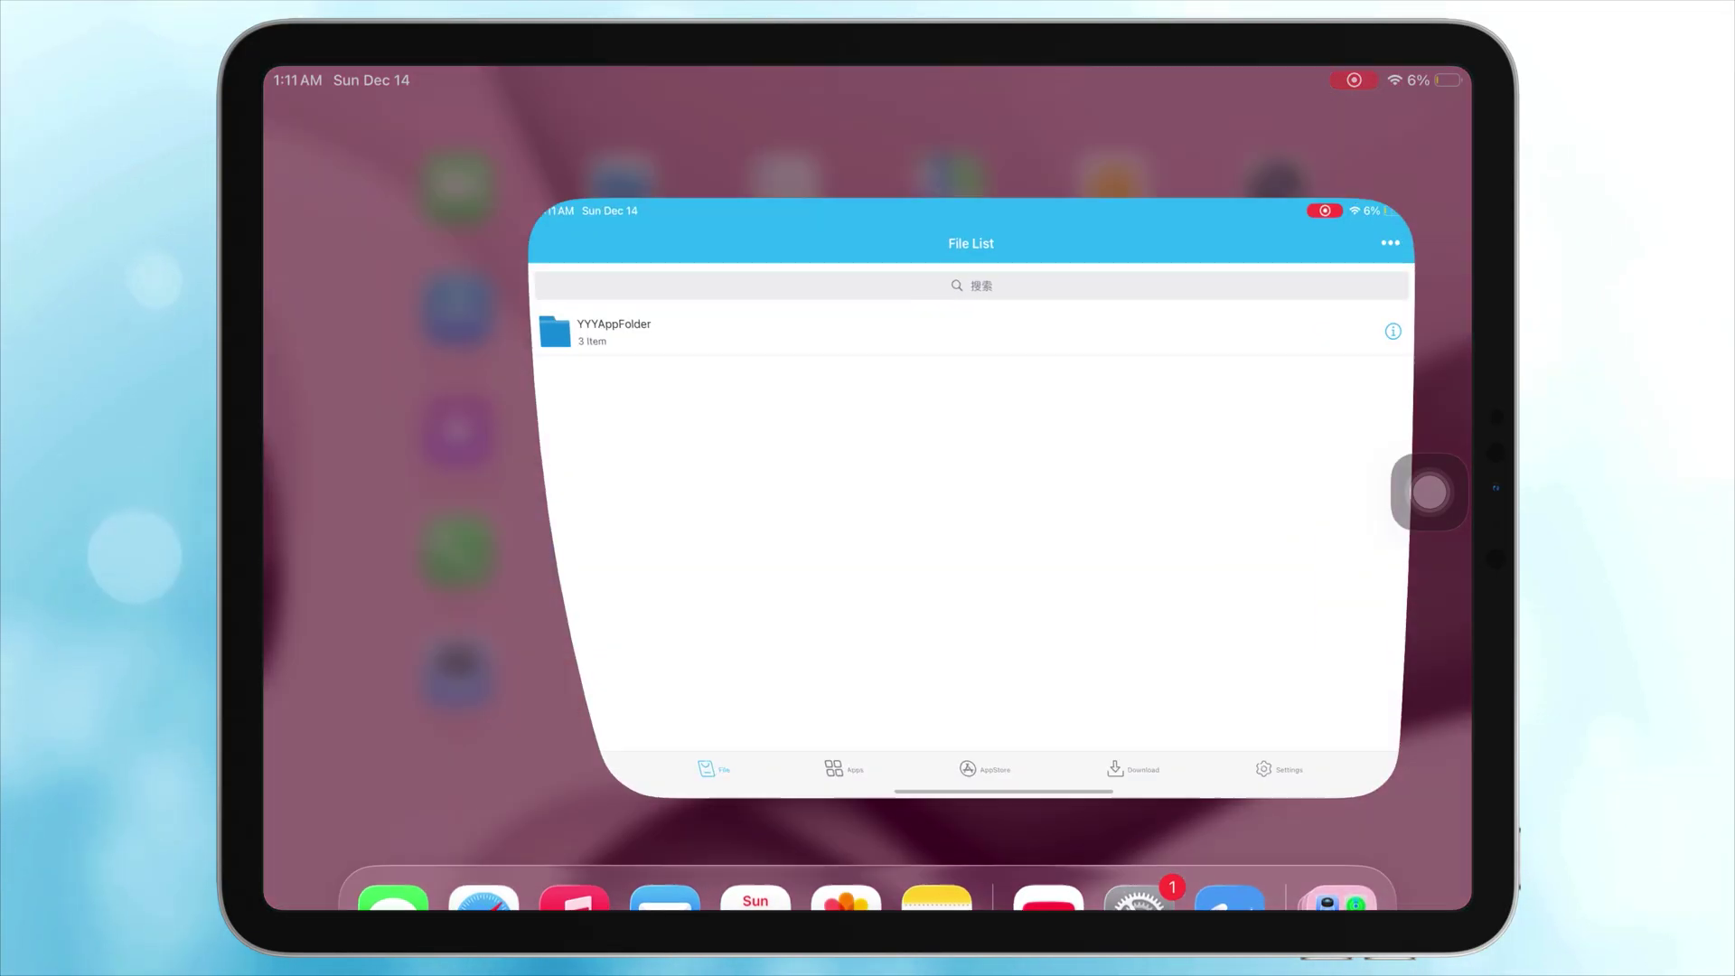
pyautogui.click(1444, 121)
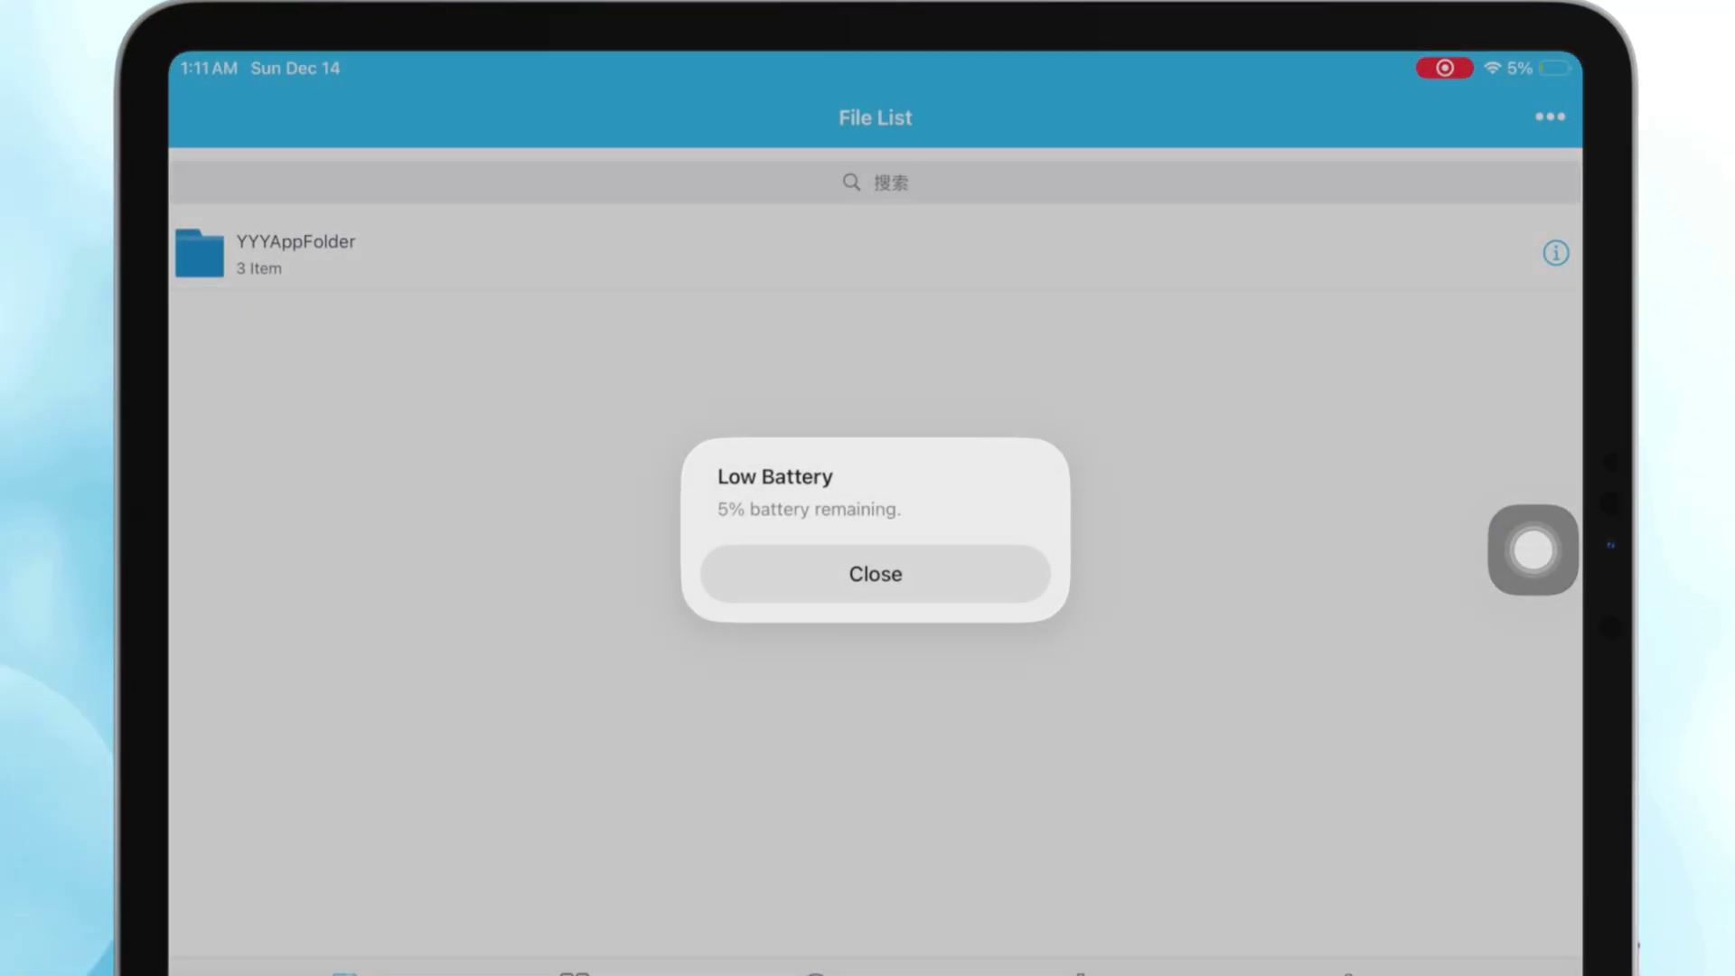
pyautogui.click(874, 573)
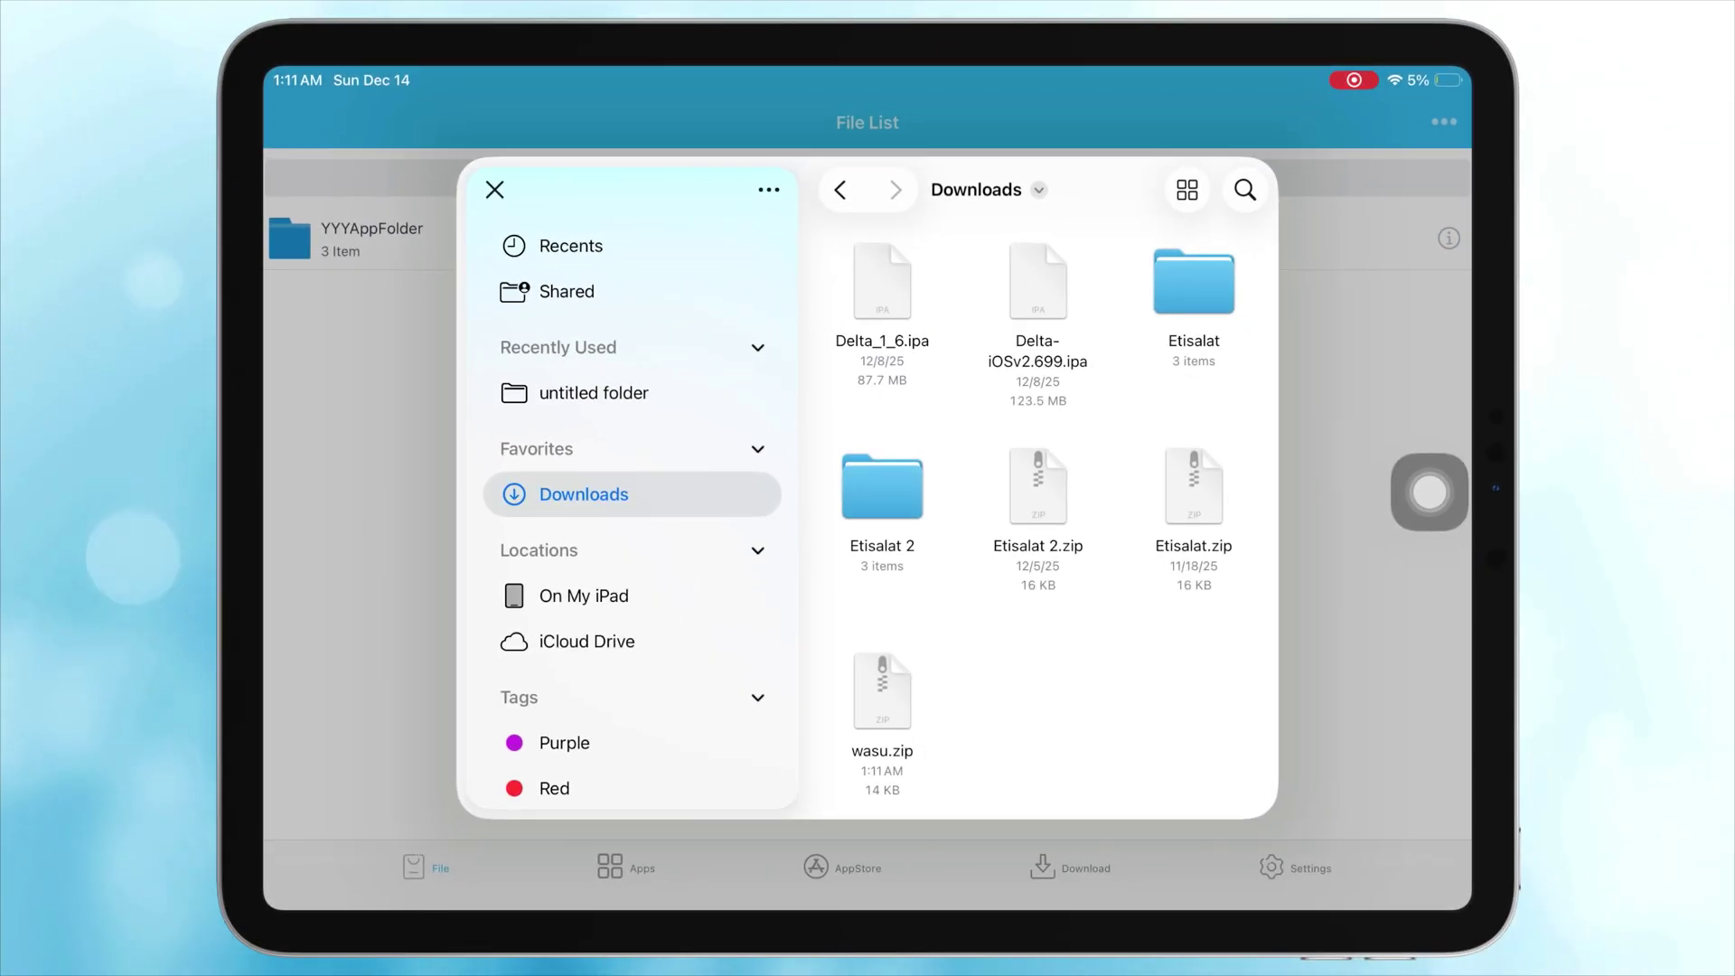
pyautogui.click(893, 792)
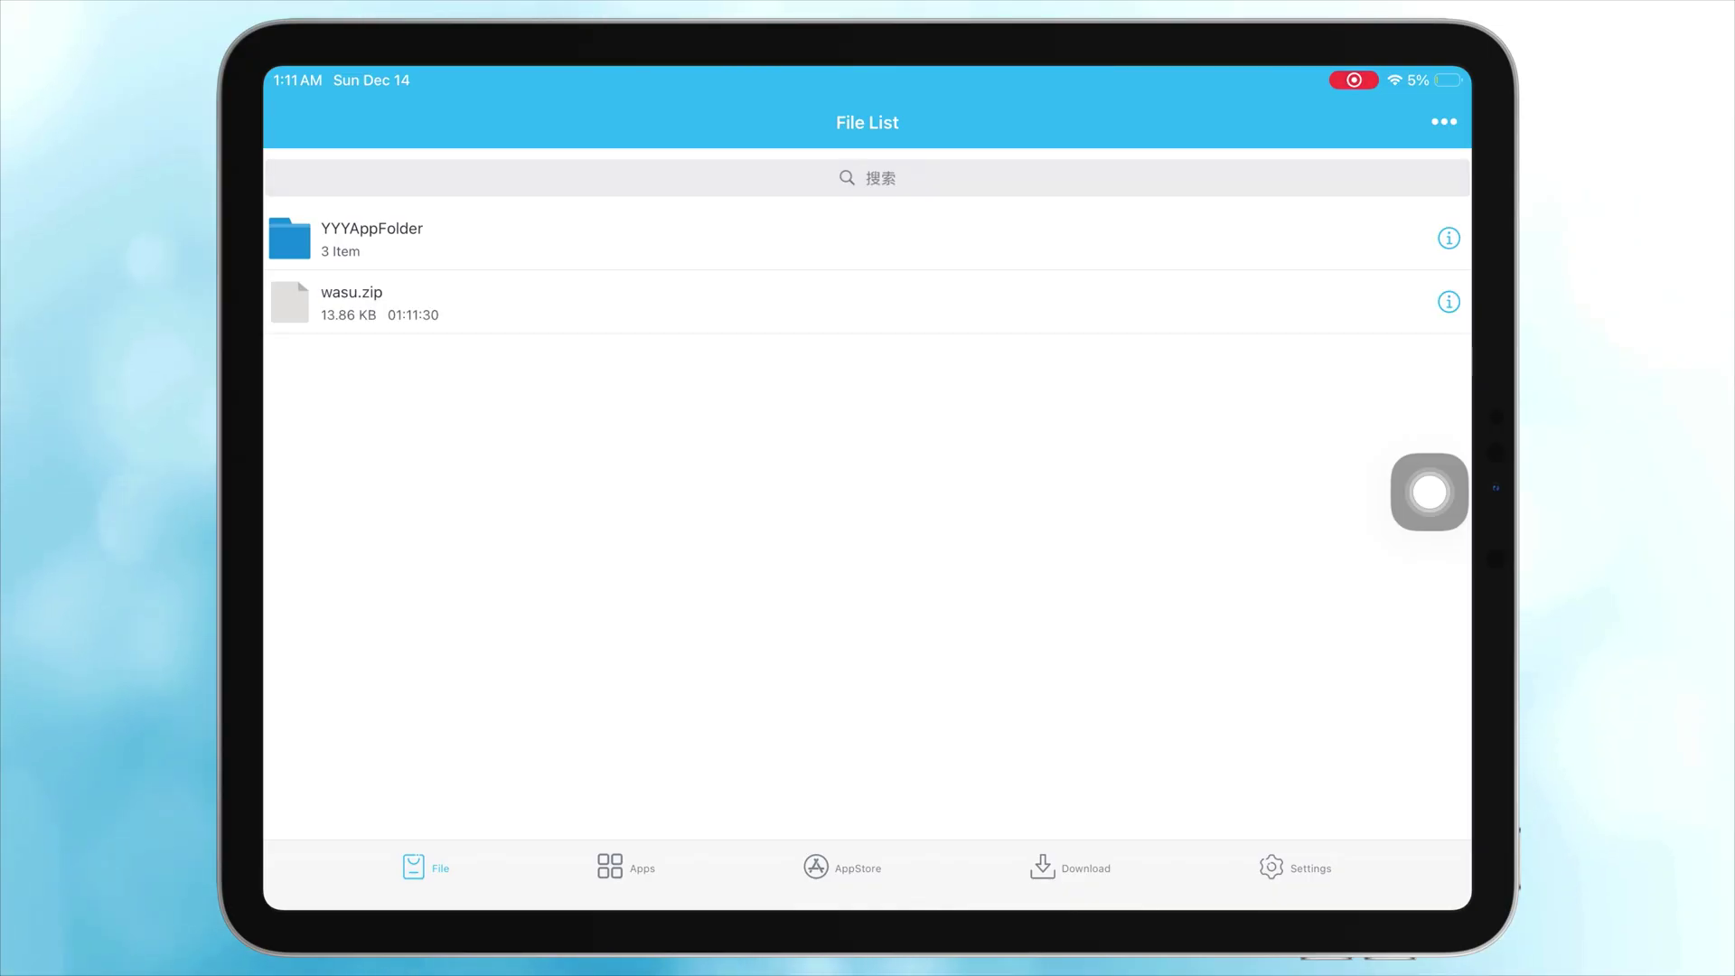
# Step: Unzip wasu.zip and open the extracted wasu folder
pyautogui.click(867, 303)
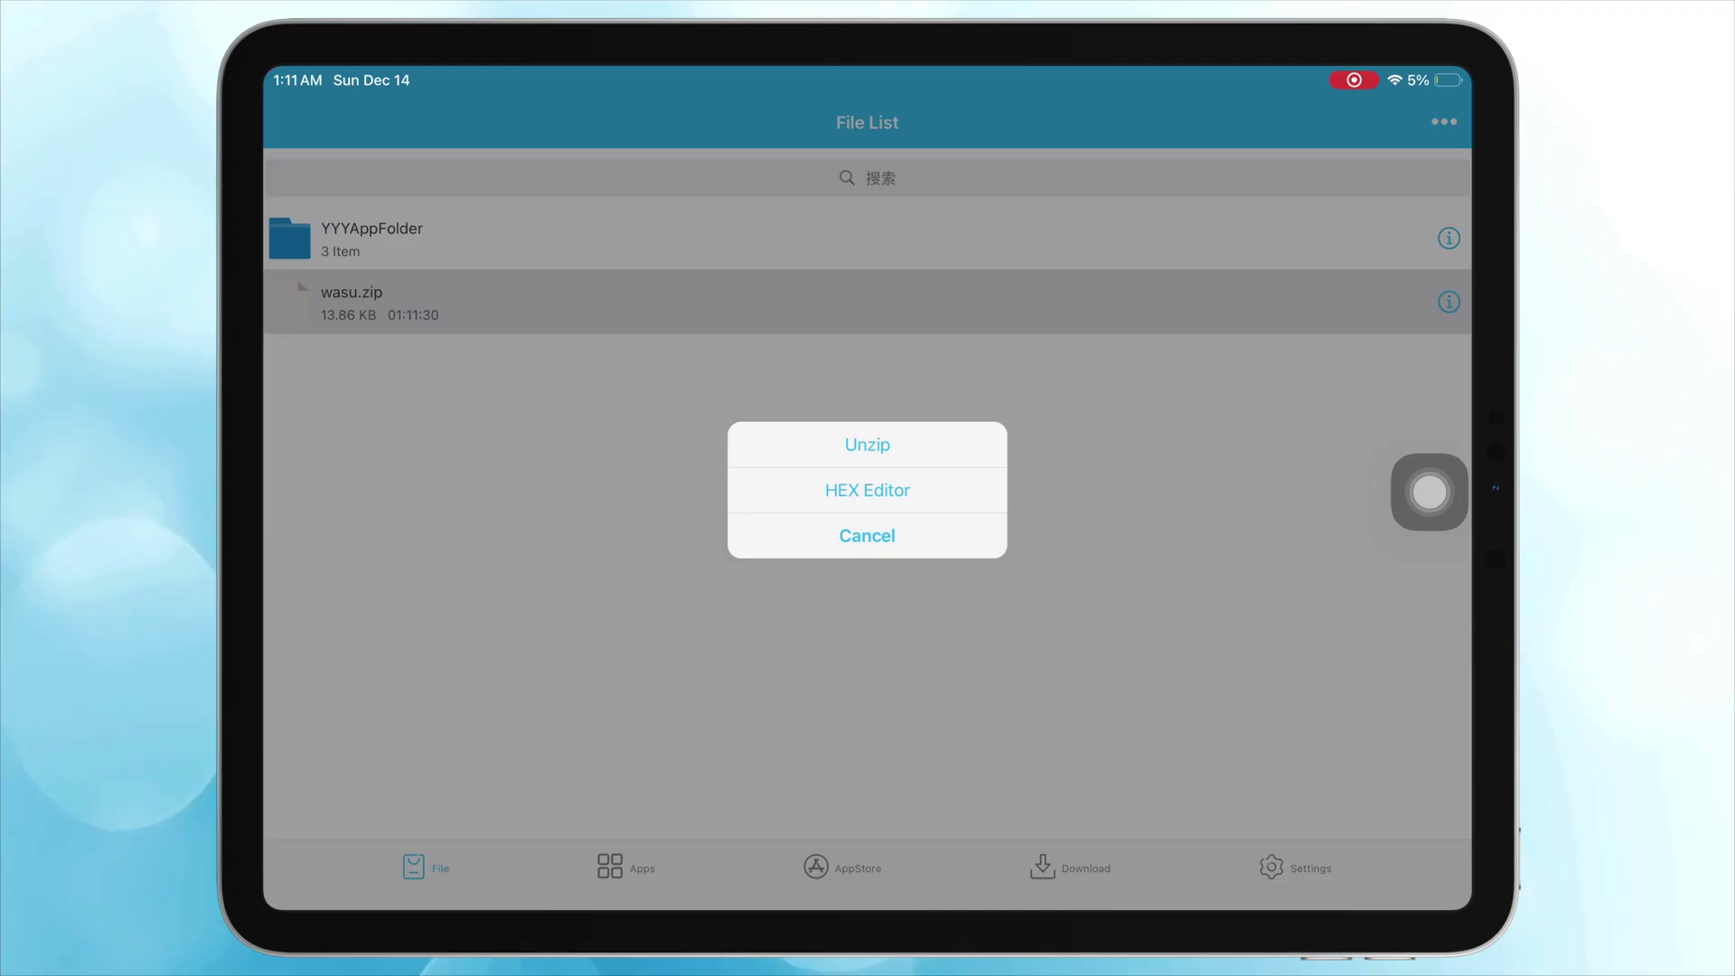
pyautogui.click(867, 445)
pyautogui.click(813, 367)
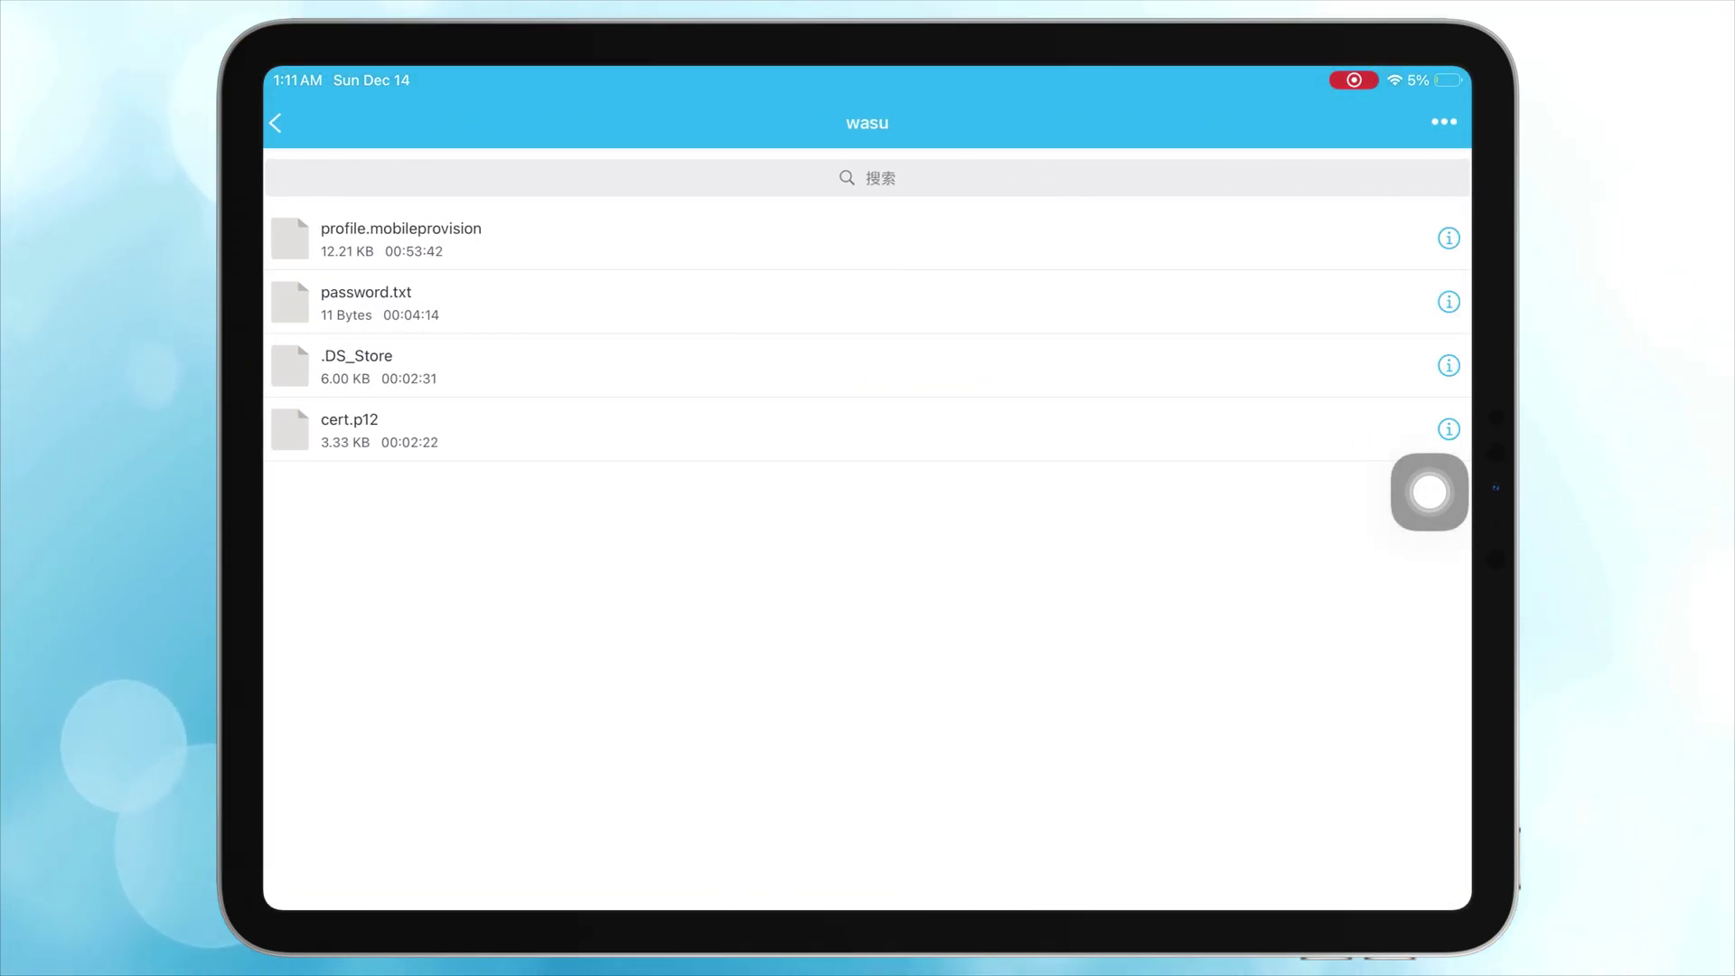
pyautogui.click(867, 430)
pyautogui.click(867, 563)
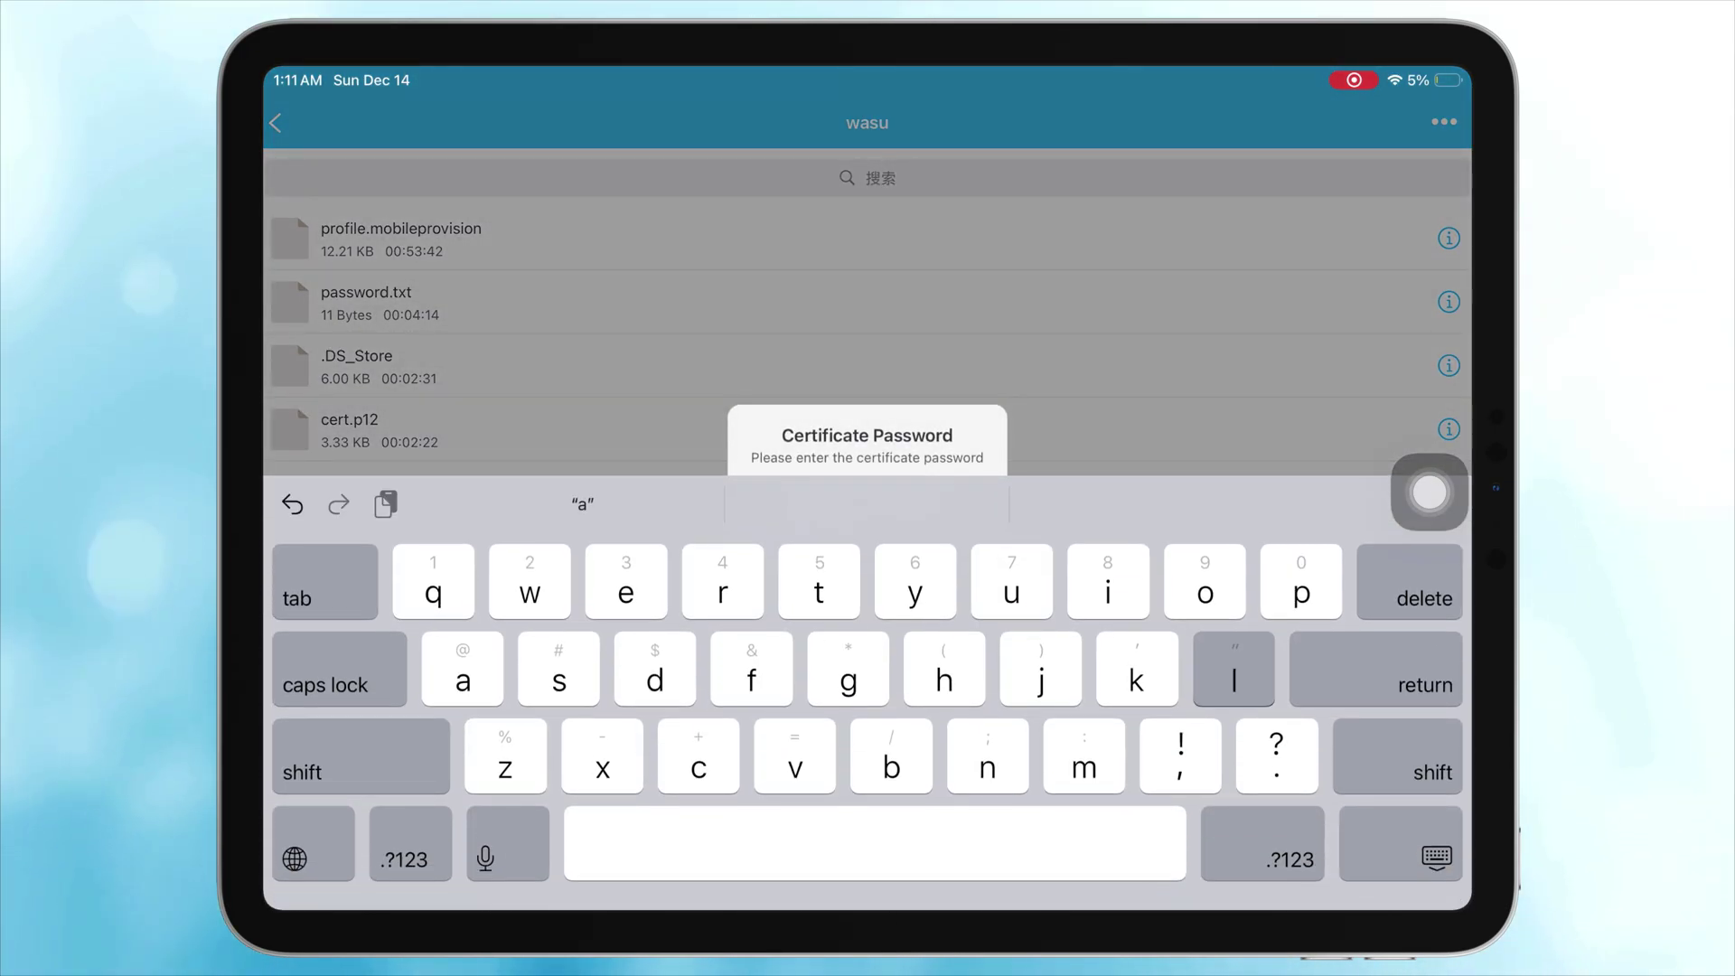
pyautogui.write('pplej.')
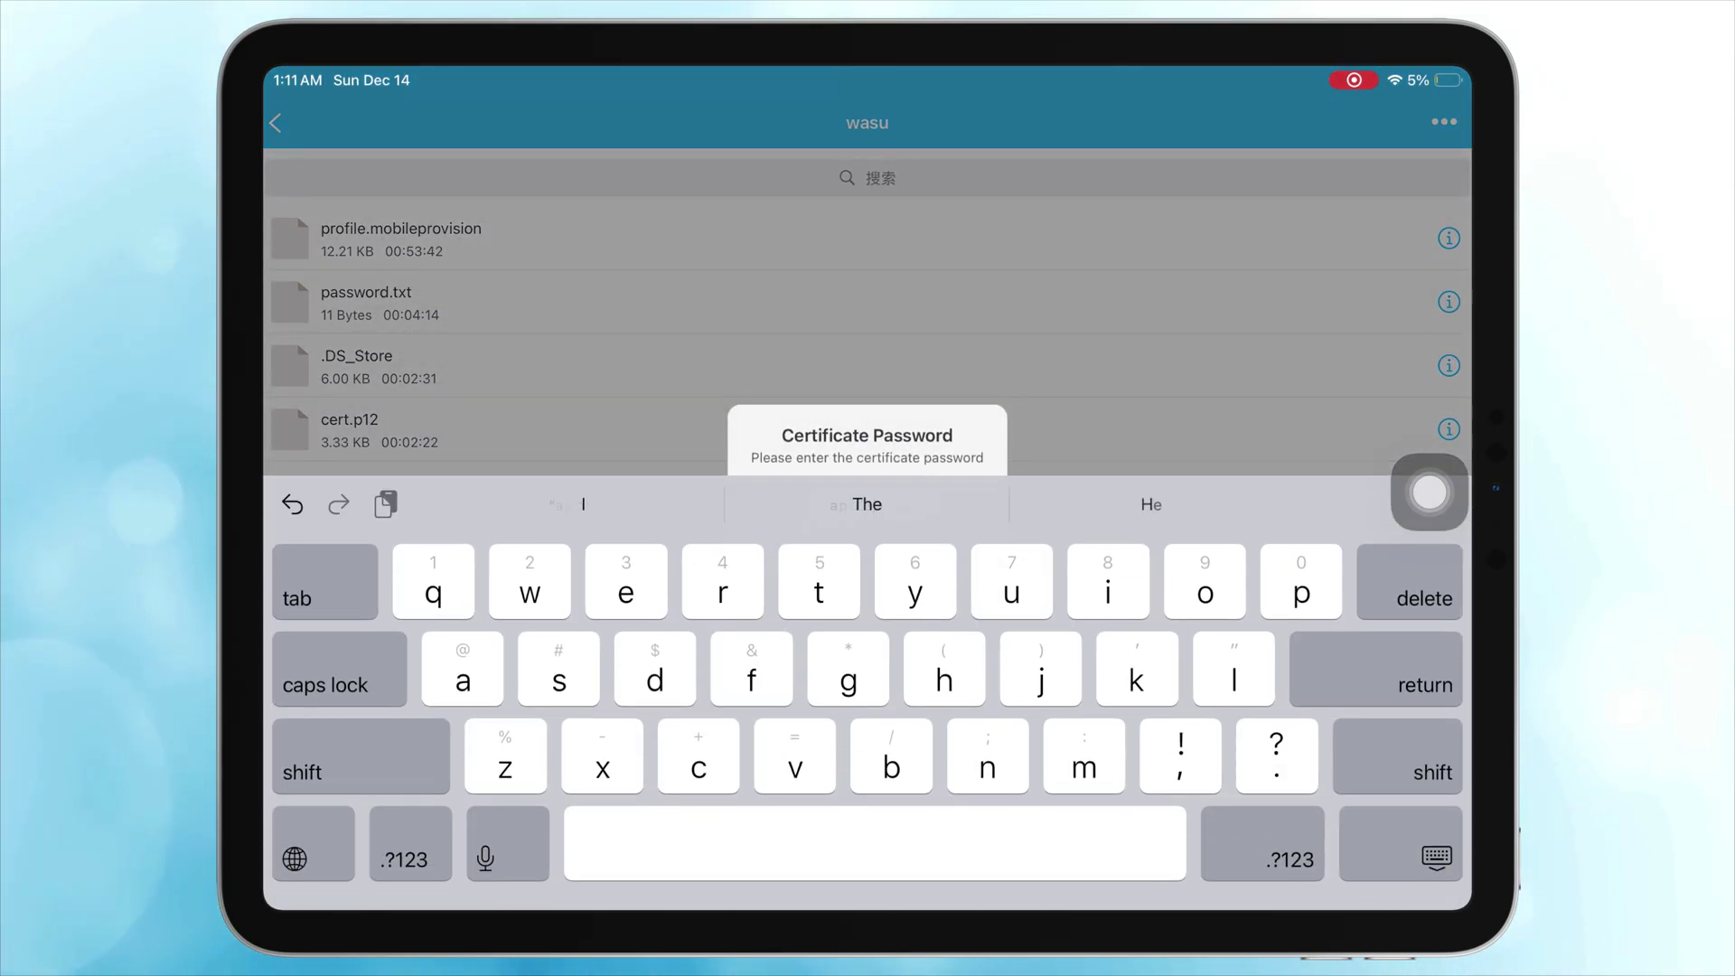
pyautogui.write('ne')
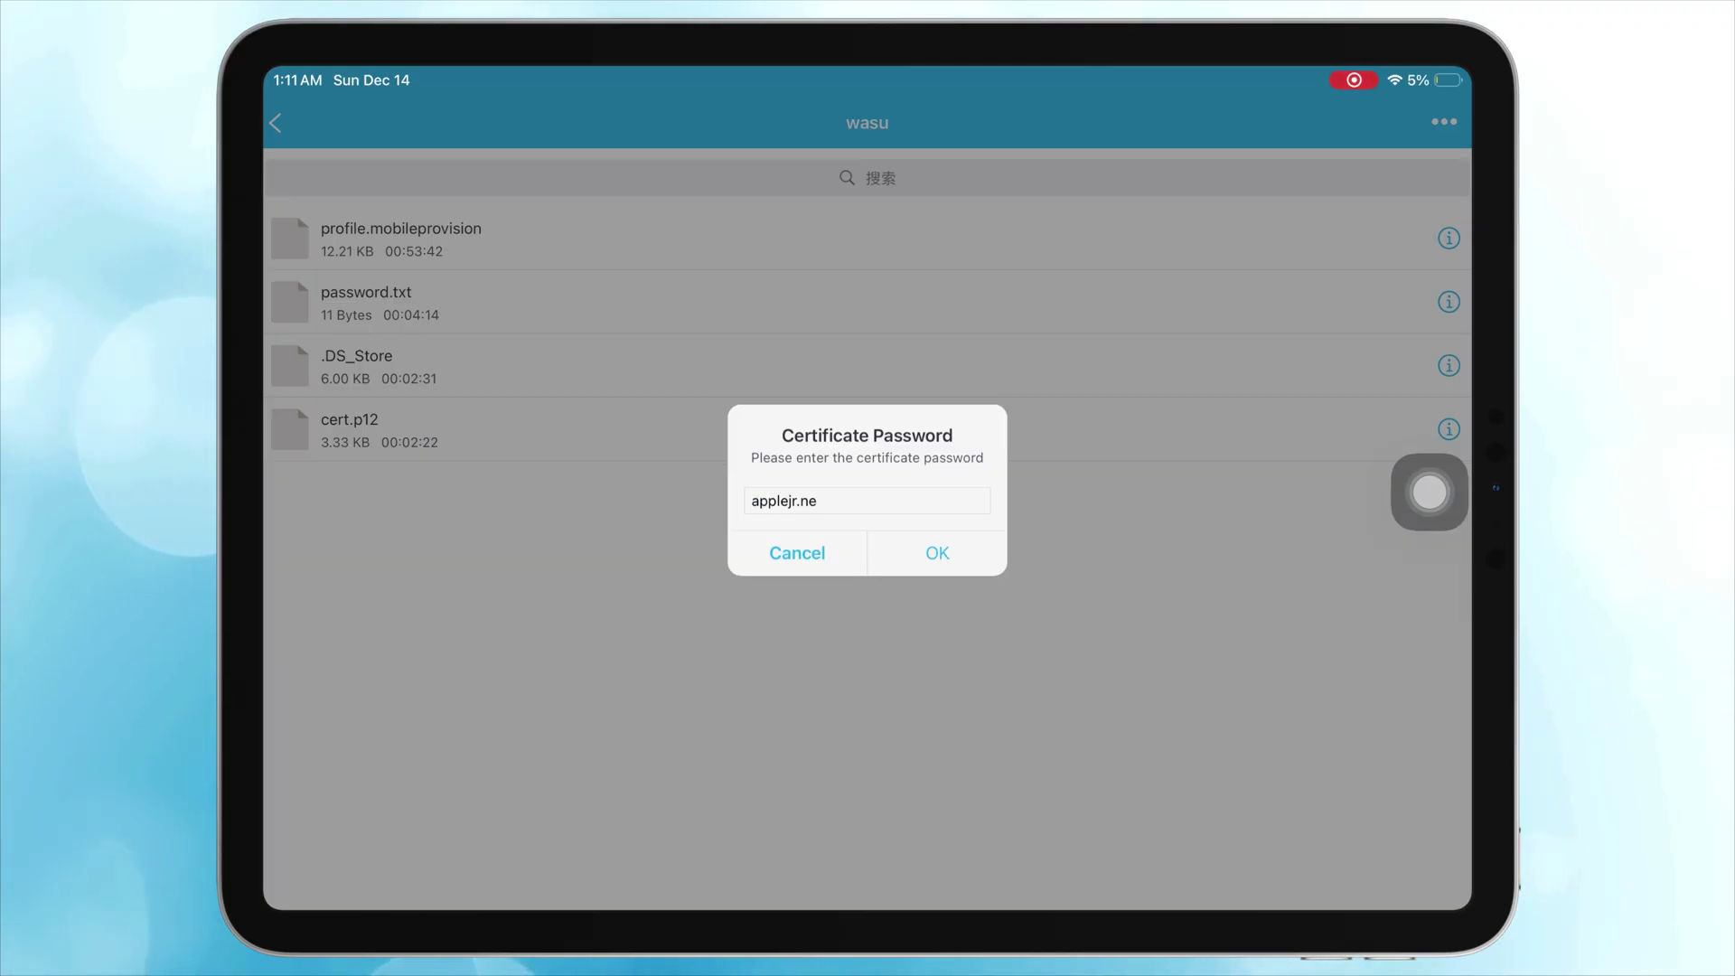
pyautogui.click(807, 468)
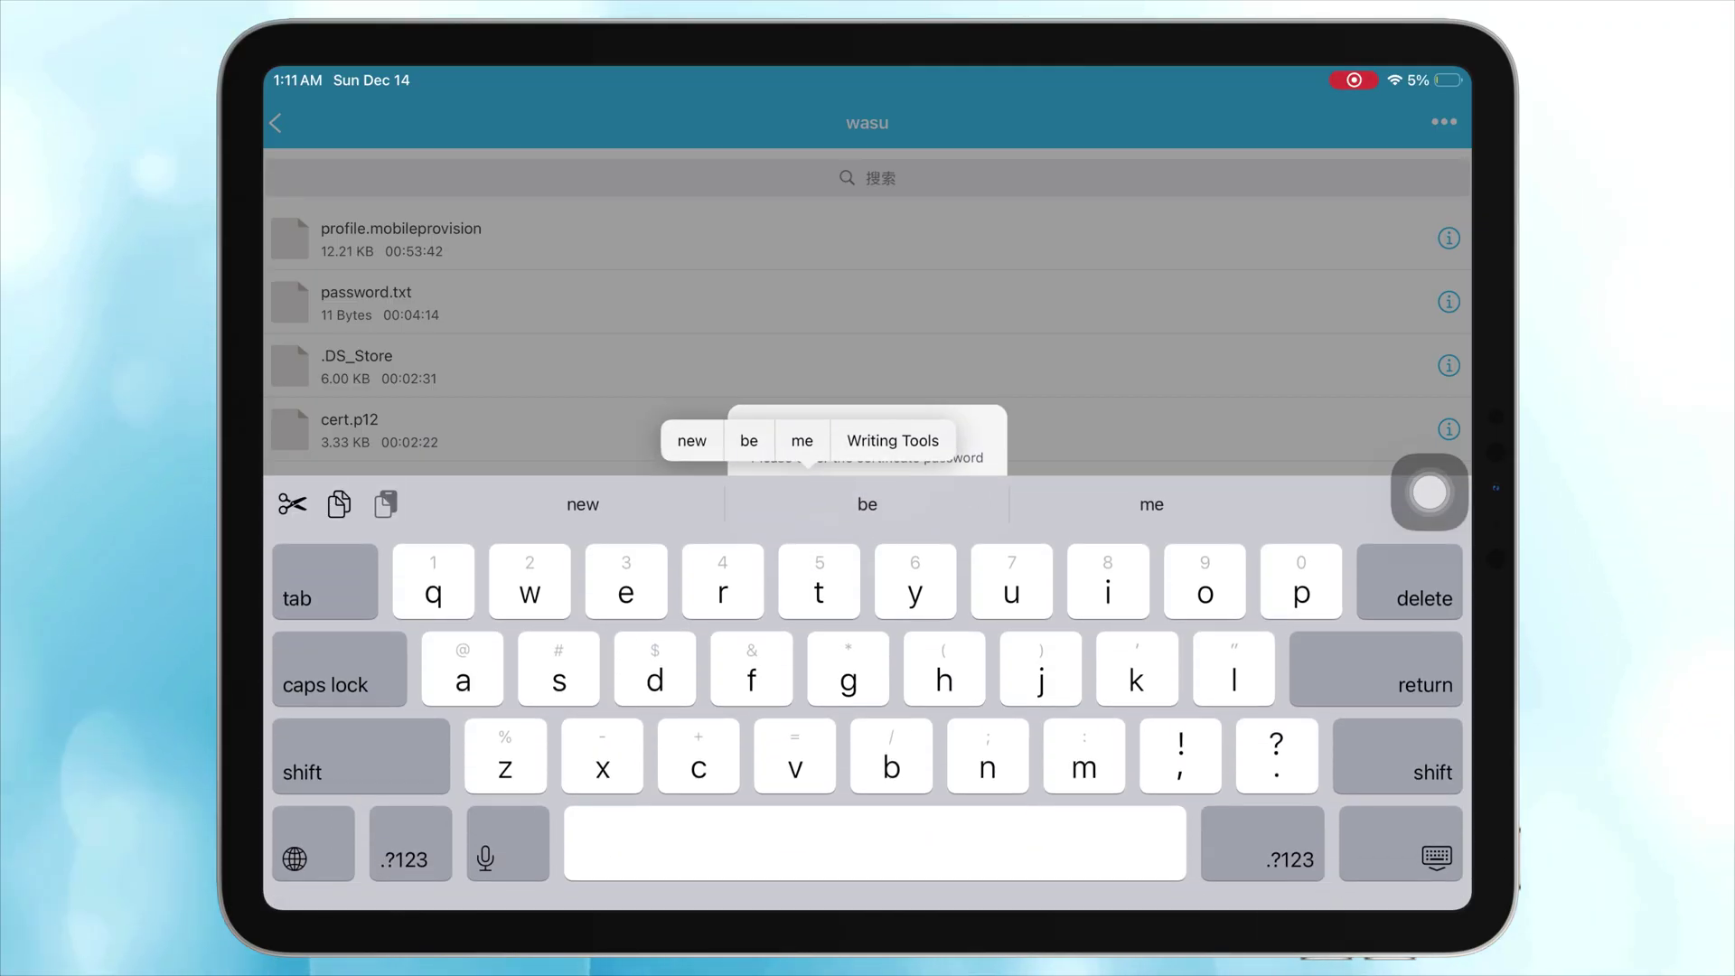
pyautogui.press('Escape')
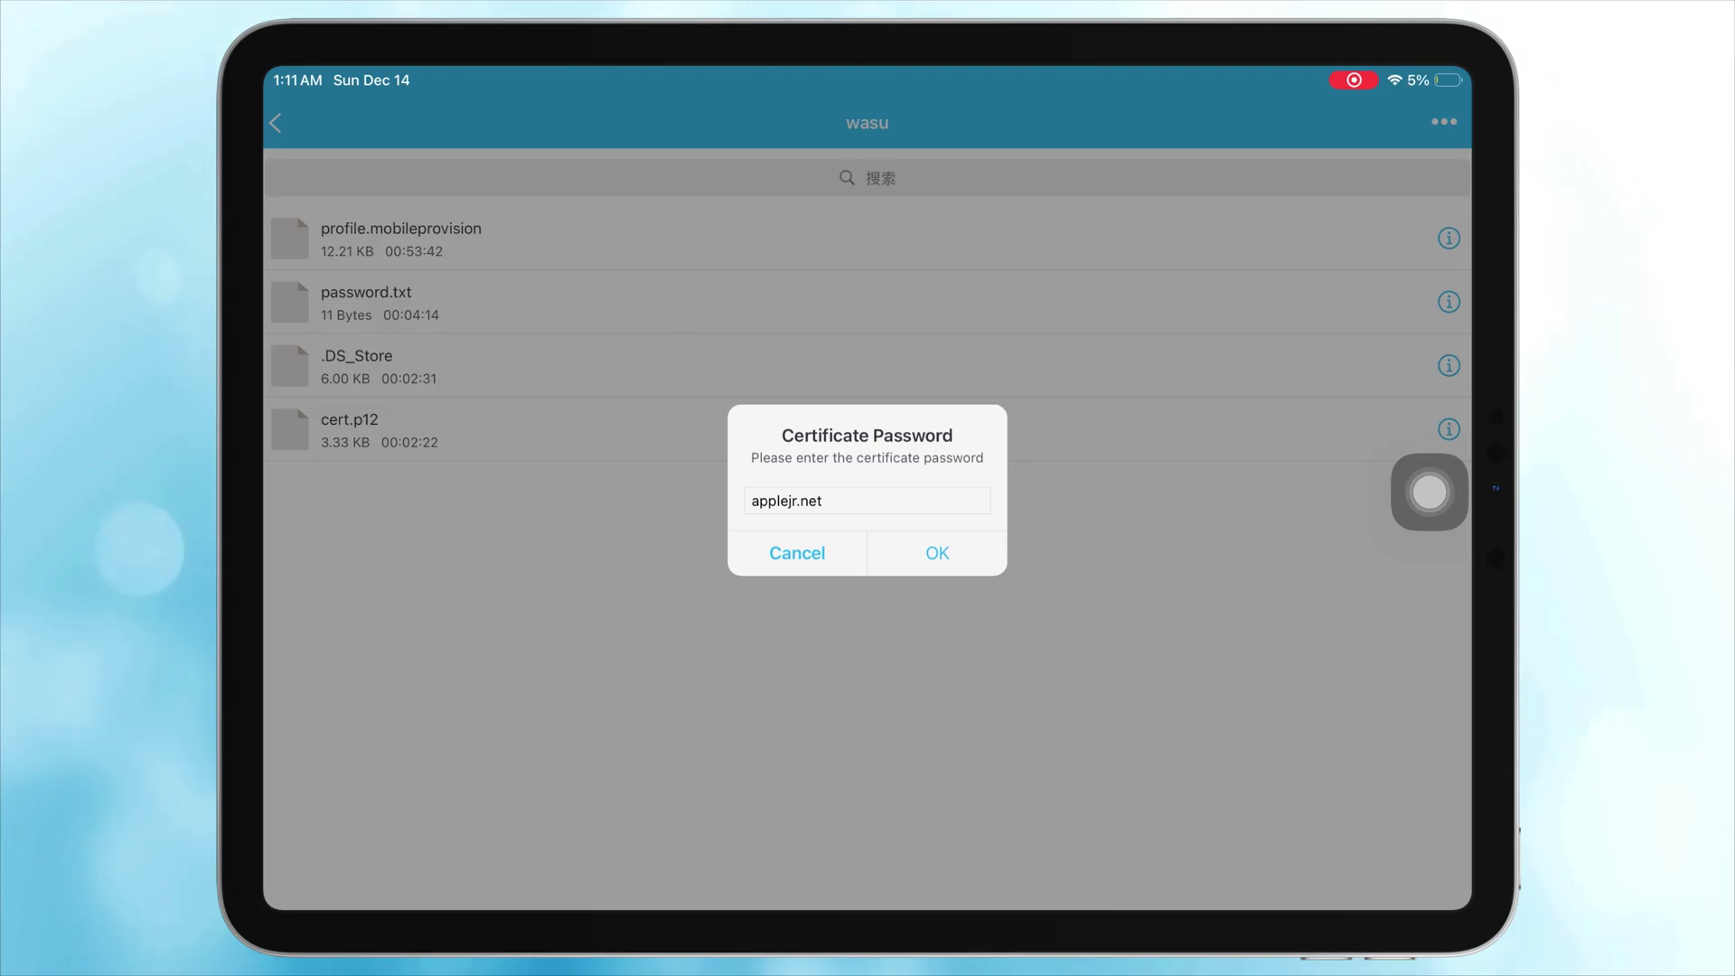
pyautogui.click(937, 553)
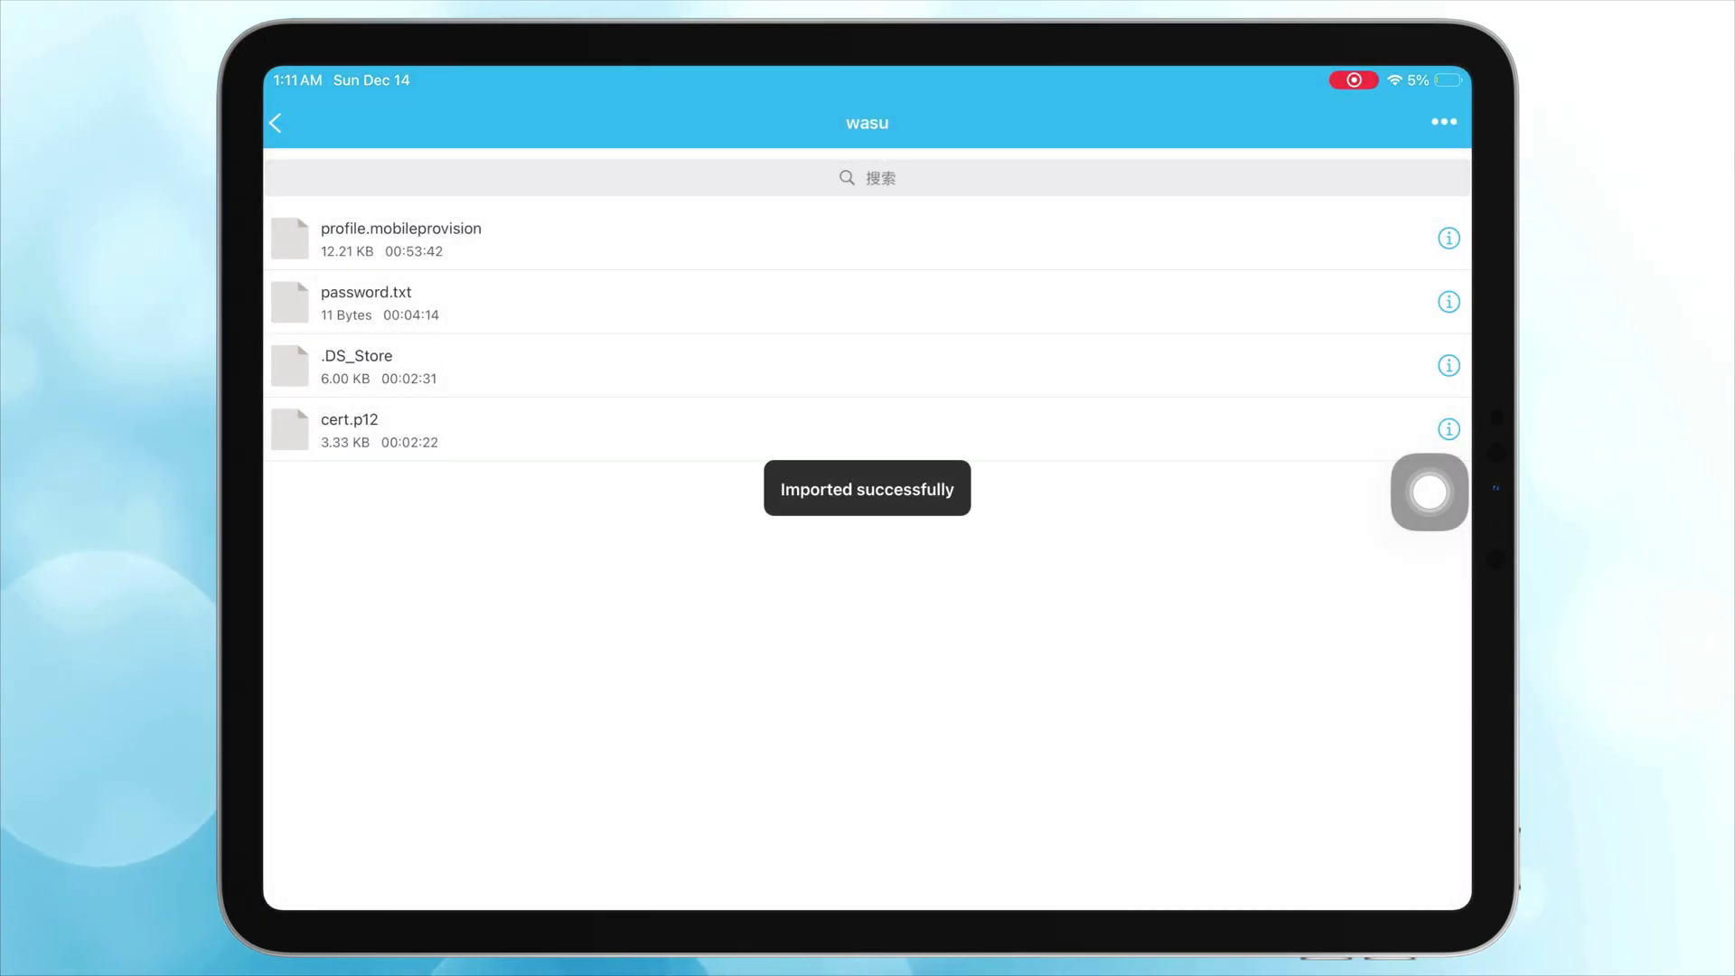
pyautogui.click(277, 122)
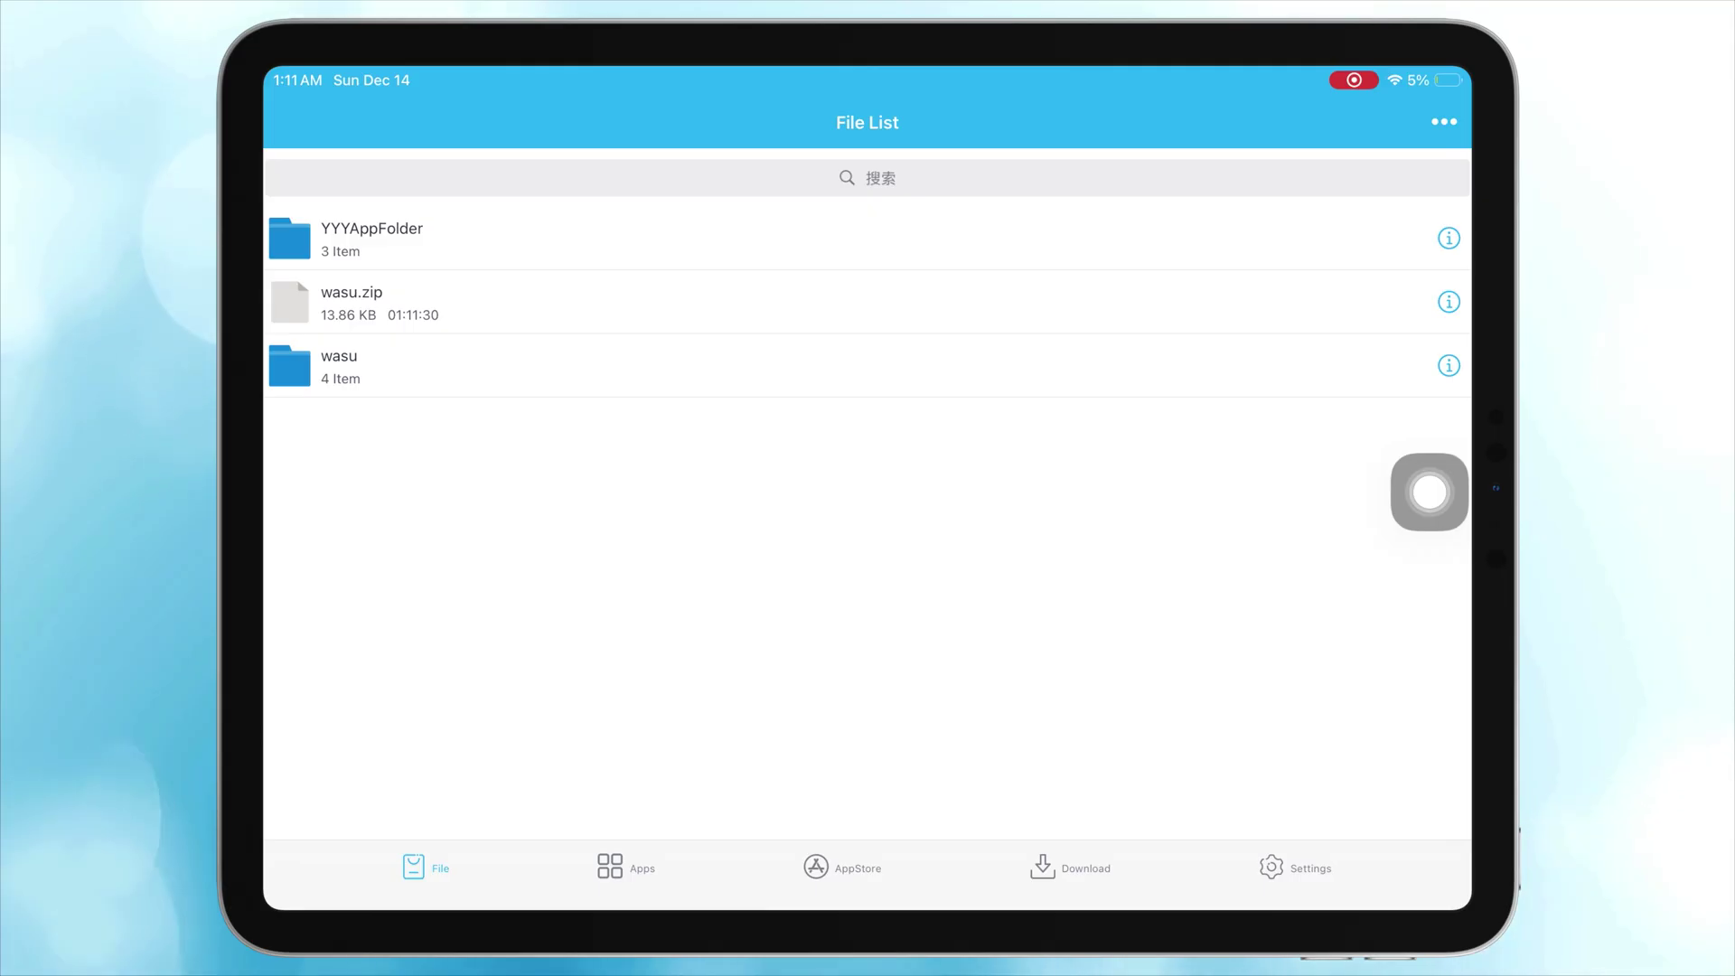
# Step: Import Delta_1_6.ipa from Downloads and view it among the imported apps
pyautogui.click(1444, 122)
pyautogui.click(1383, 224)
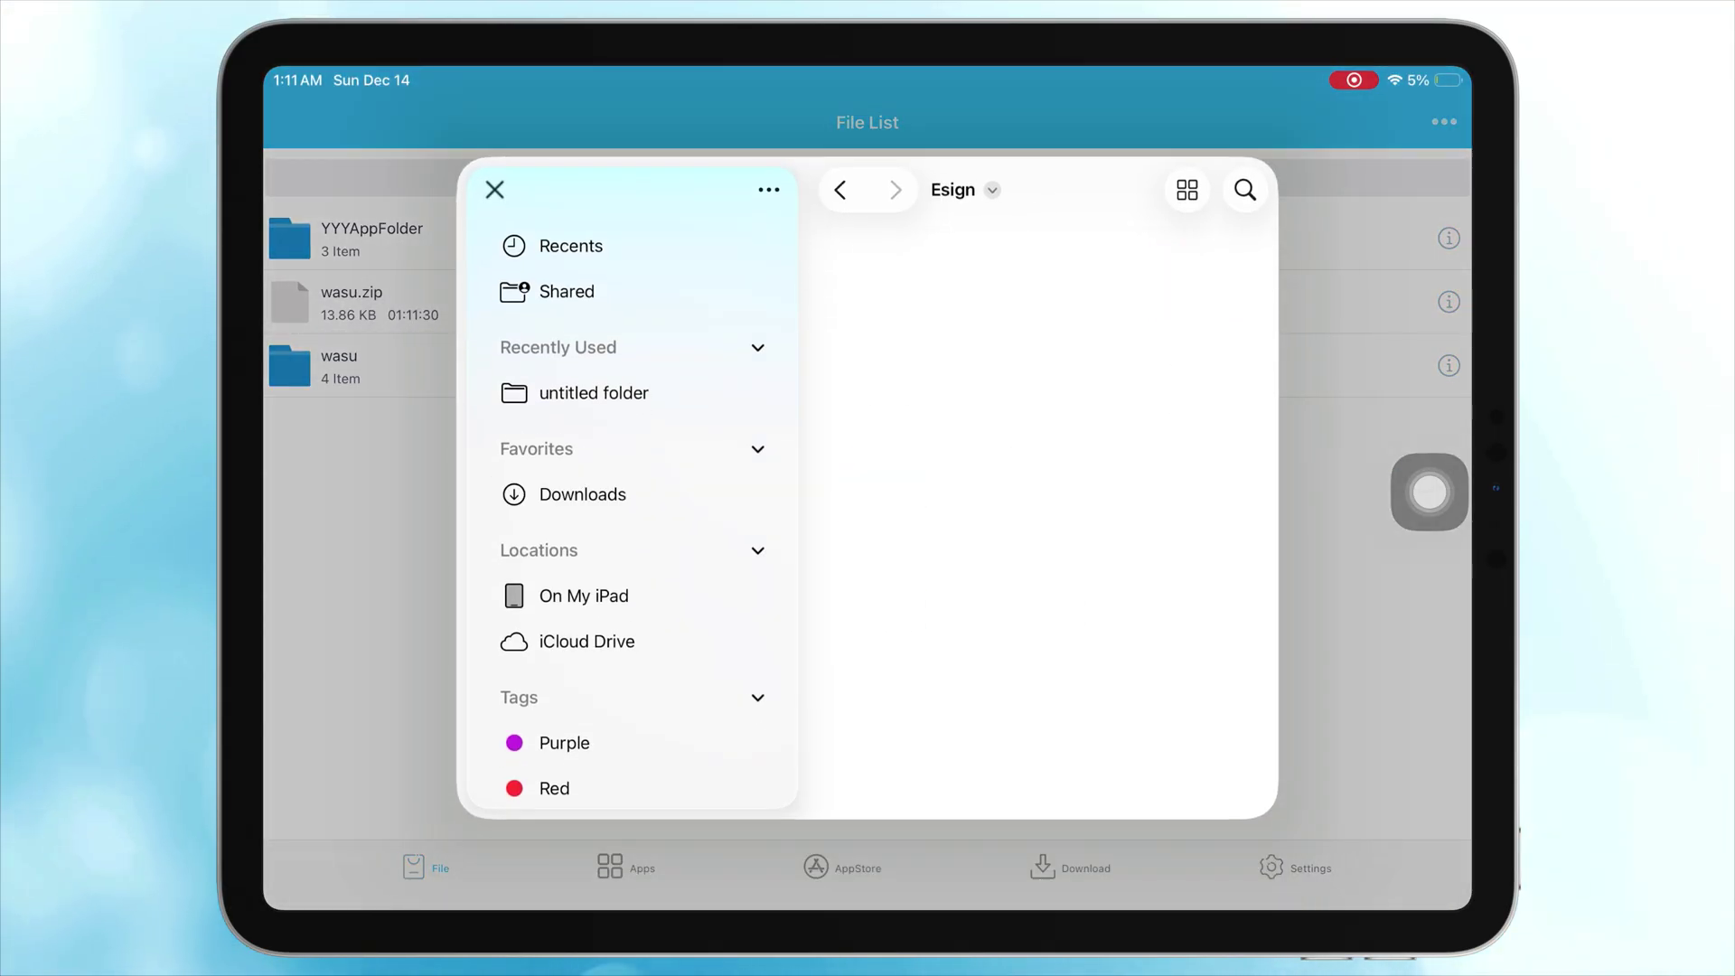
pyautogui.click(584, 494)
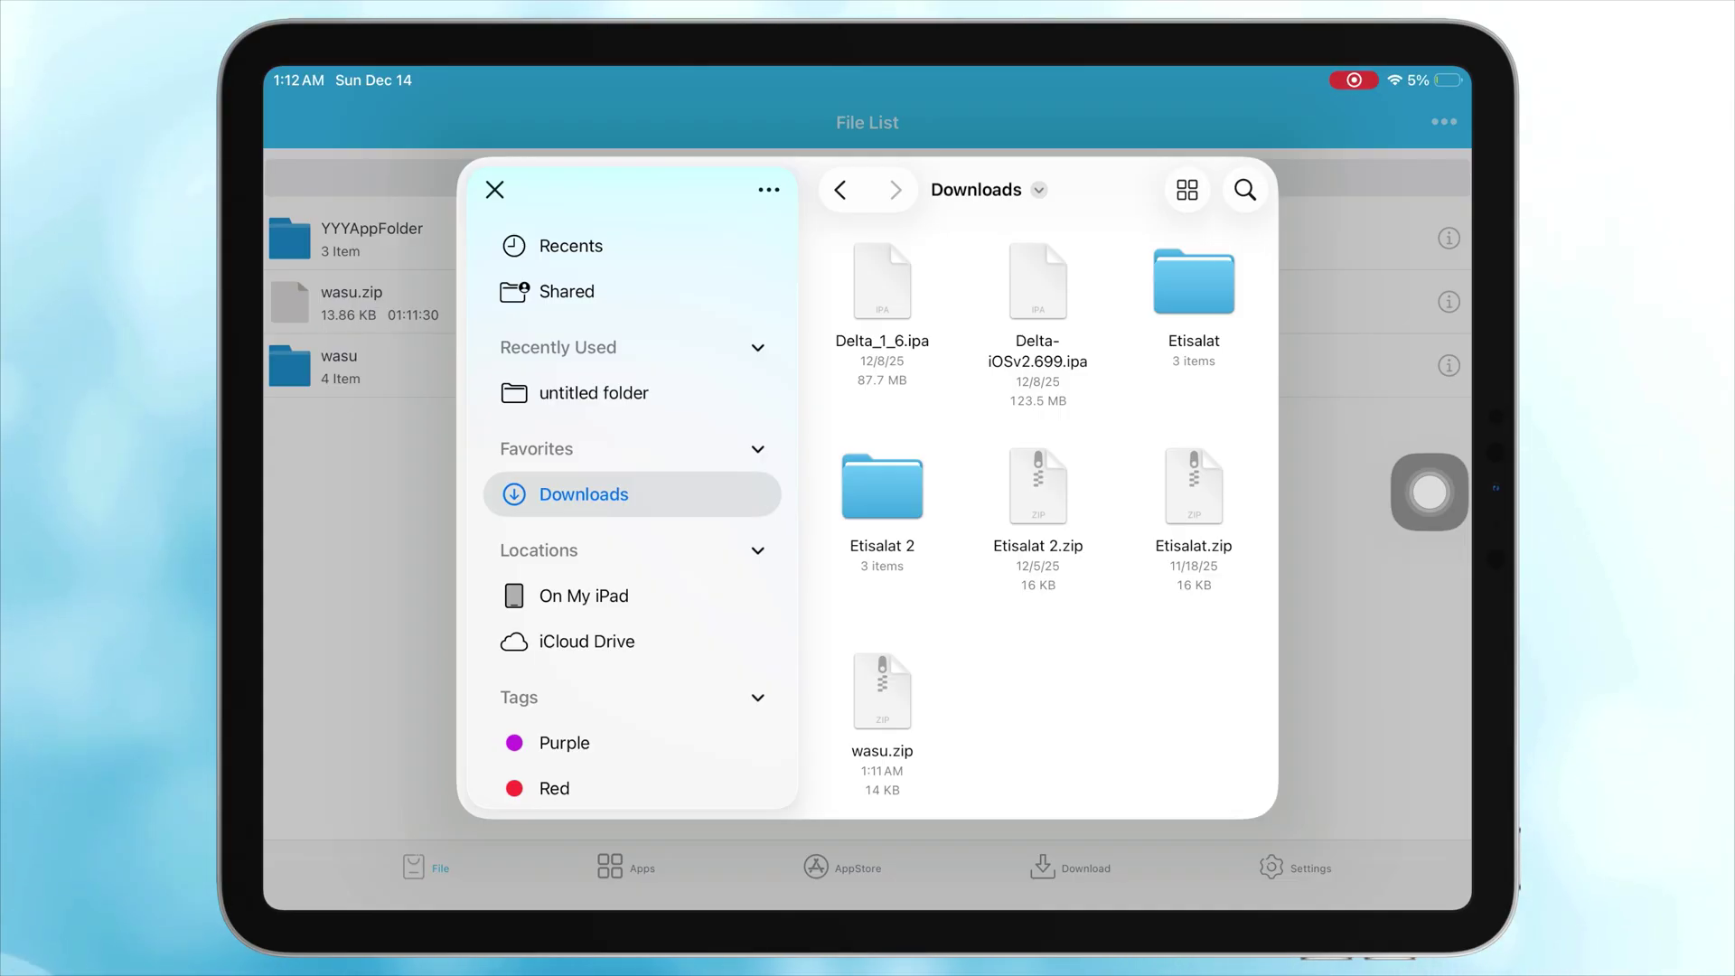
pyautogui.click(881, 285)
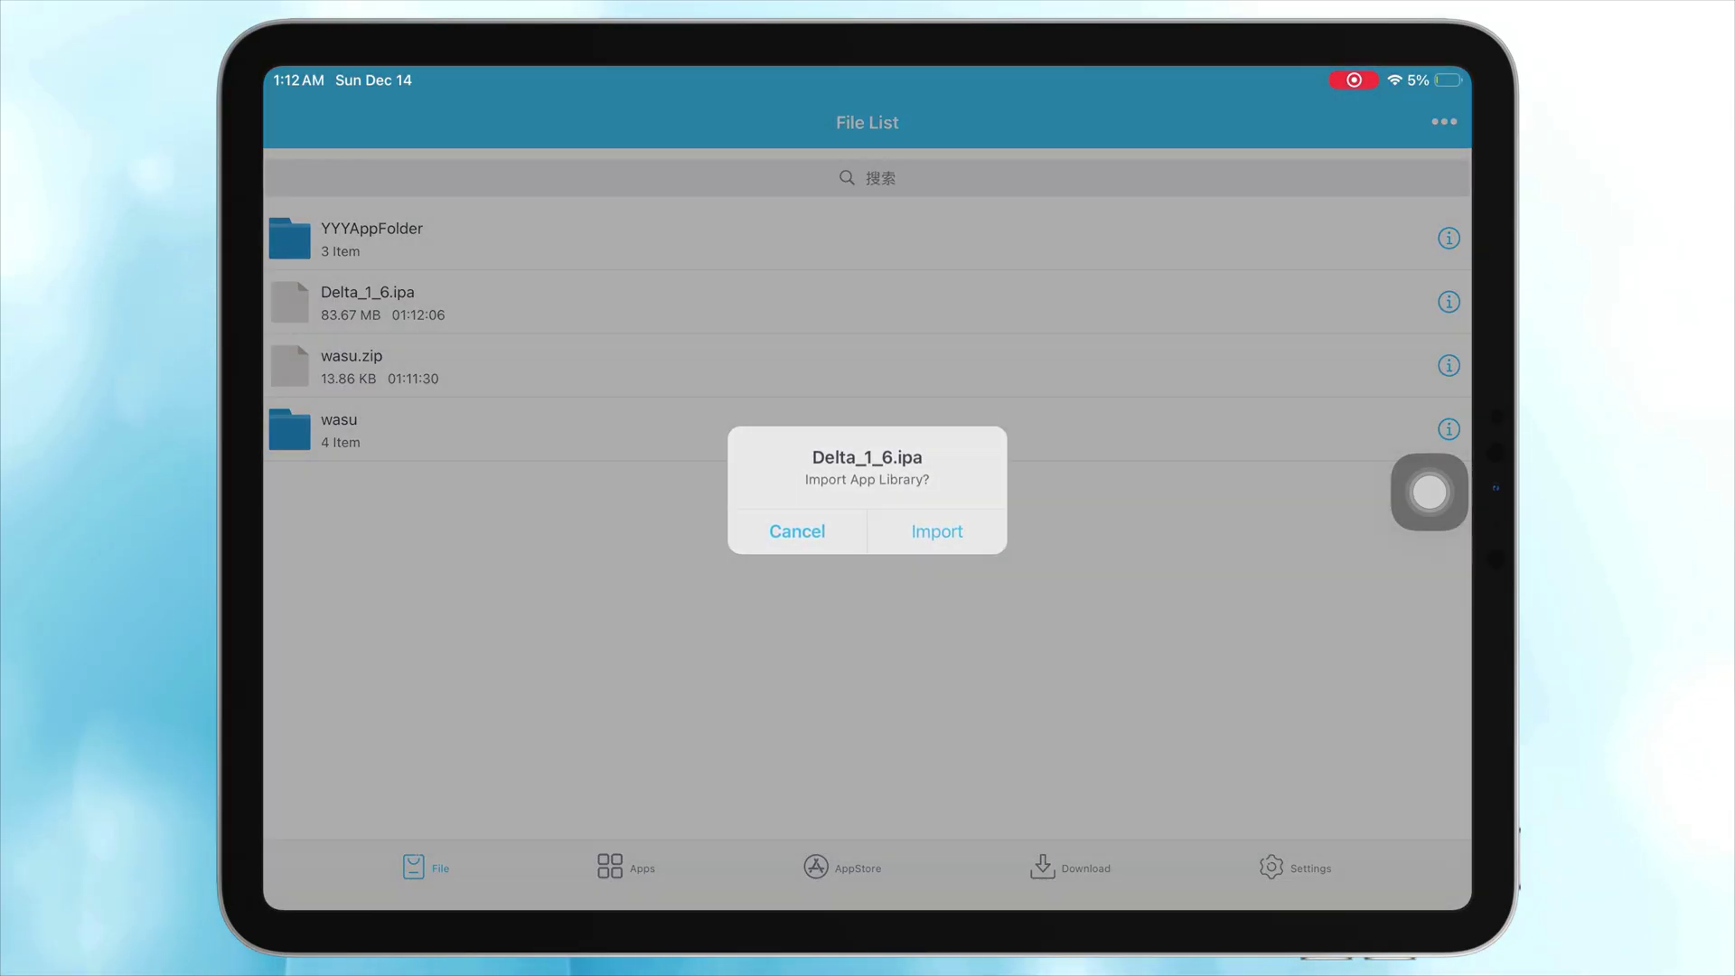
pyautogui.click(937, 532)
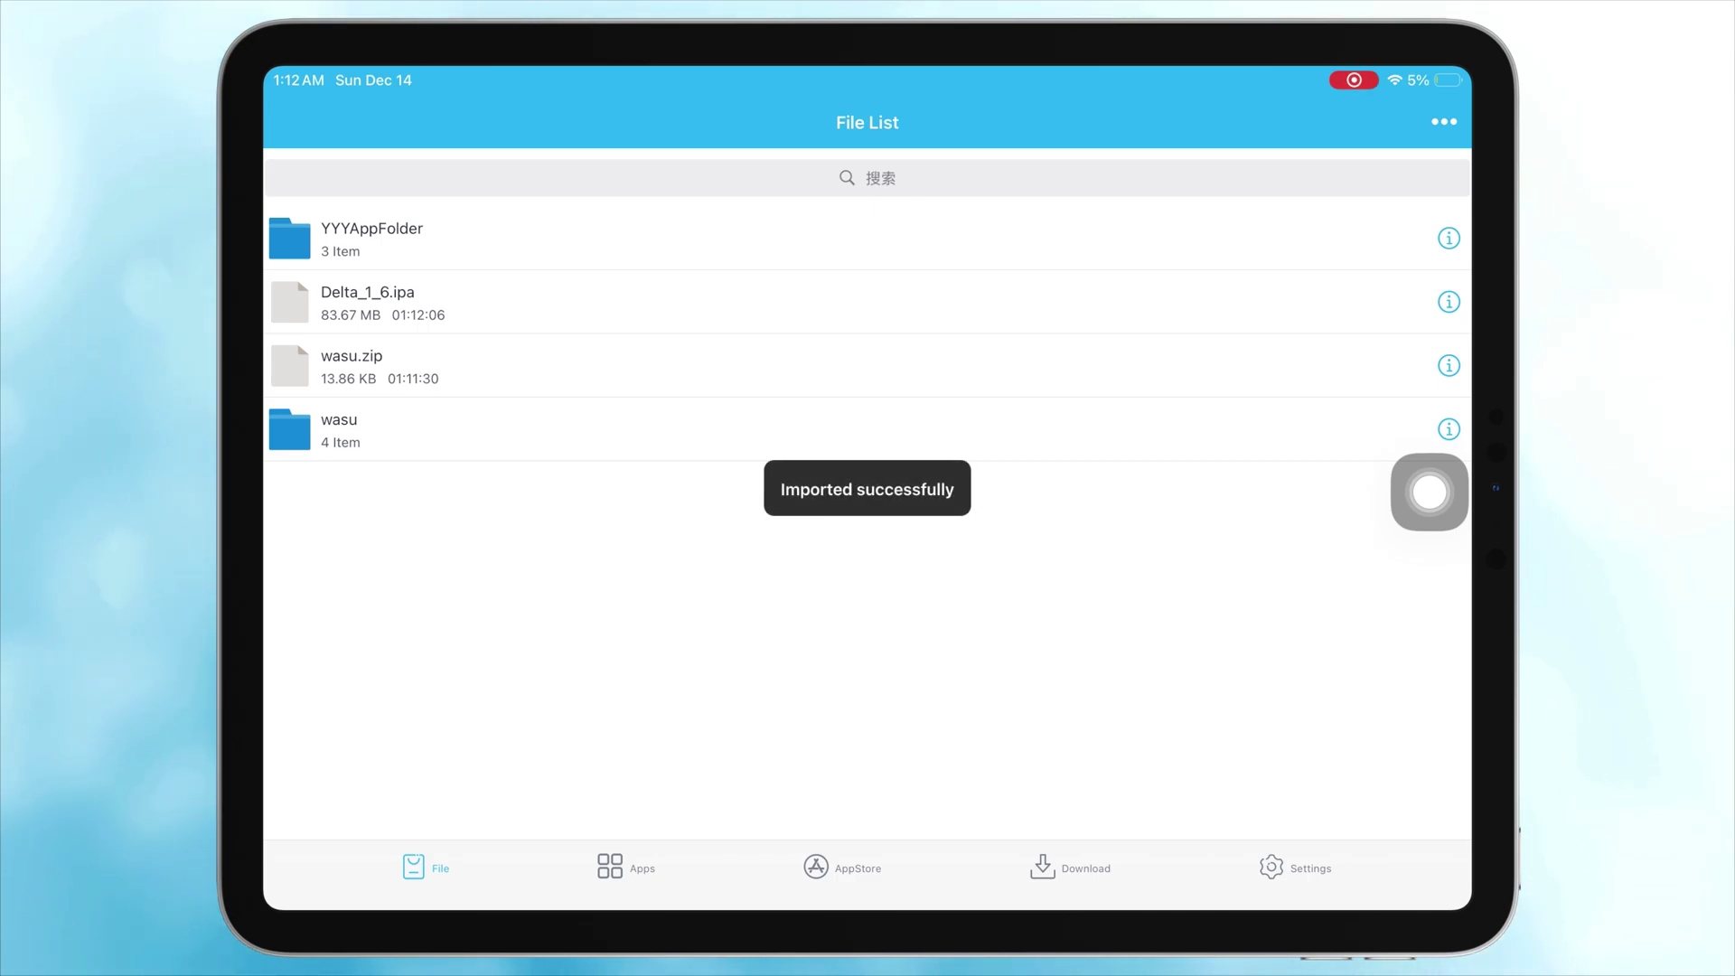
pyautogui.click(624, 868)
# Step: Sign the Delta app in ESign with the Wasu certificate
pyautogui.click(611, 252)
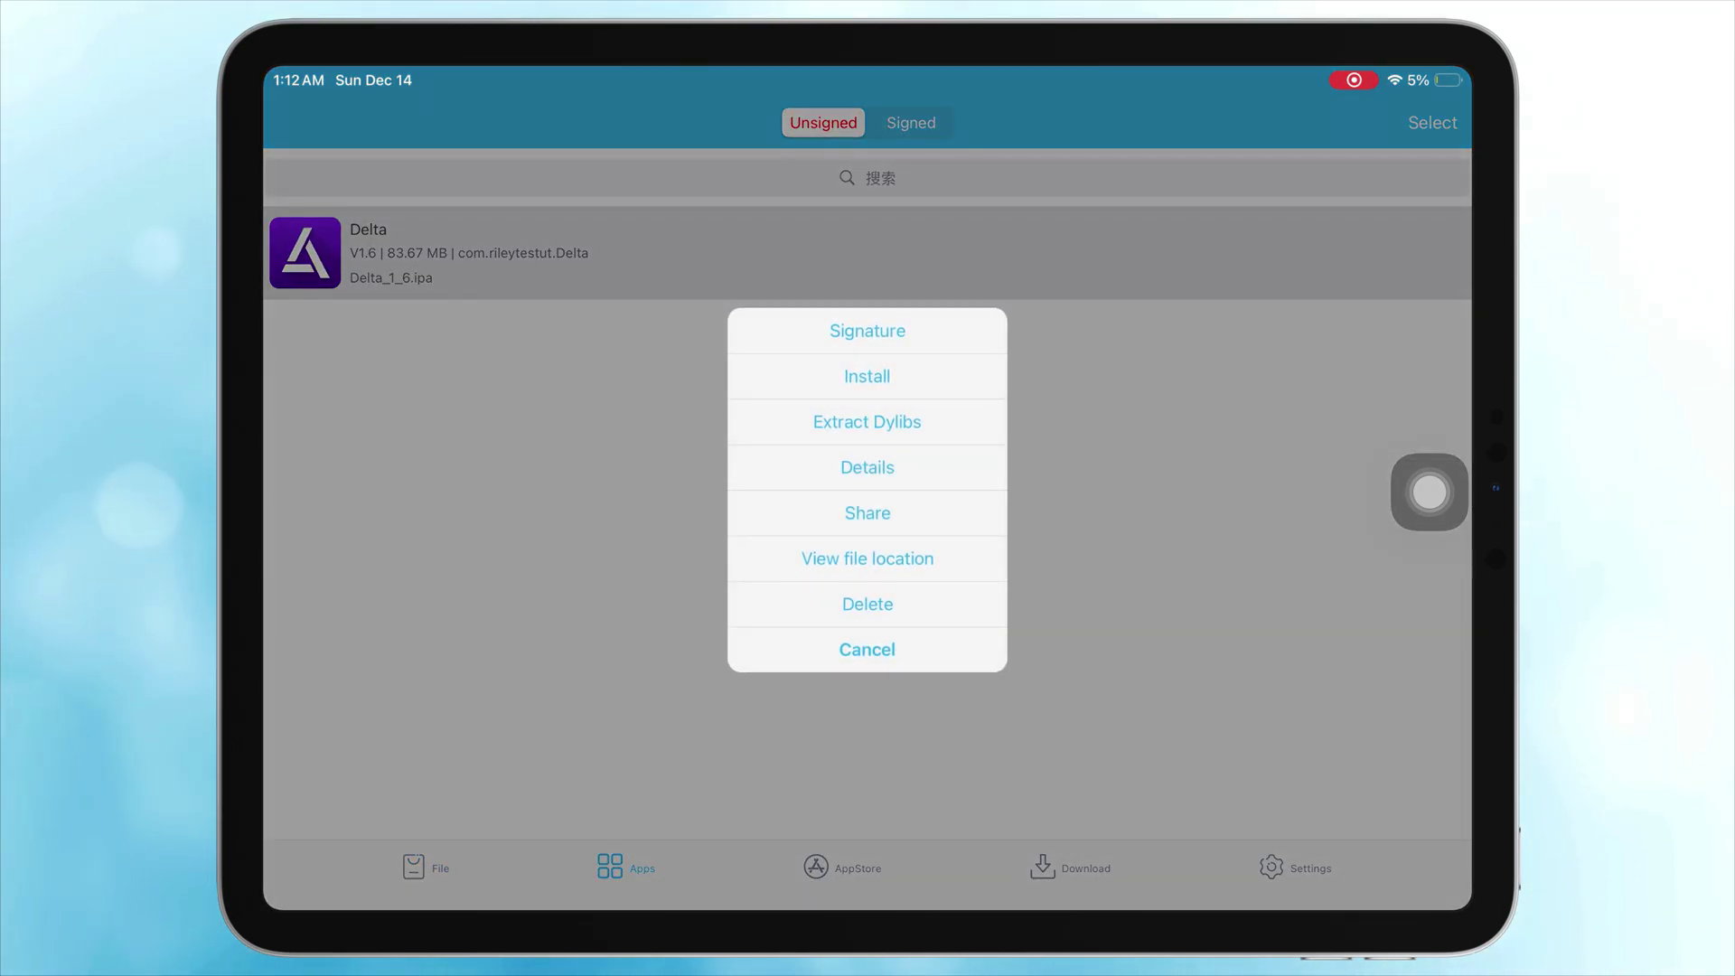
pyautogui.click(868, 651)
pyautogui.click(610, 253)
pyautogui.click(868, 714)
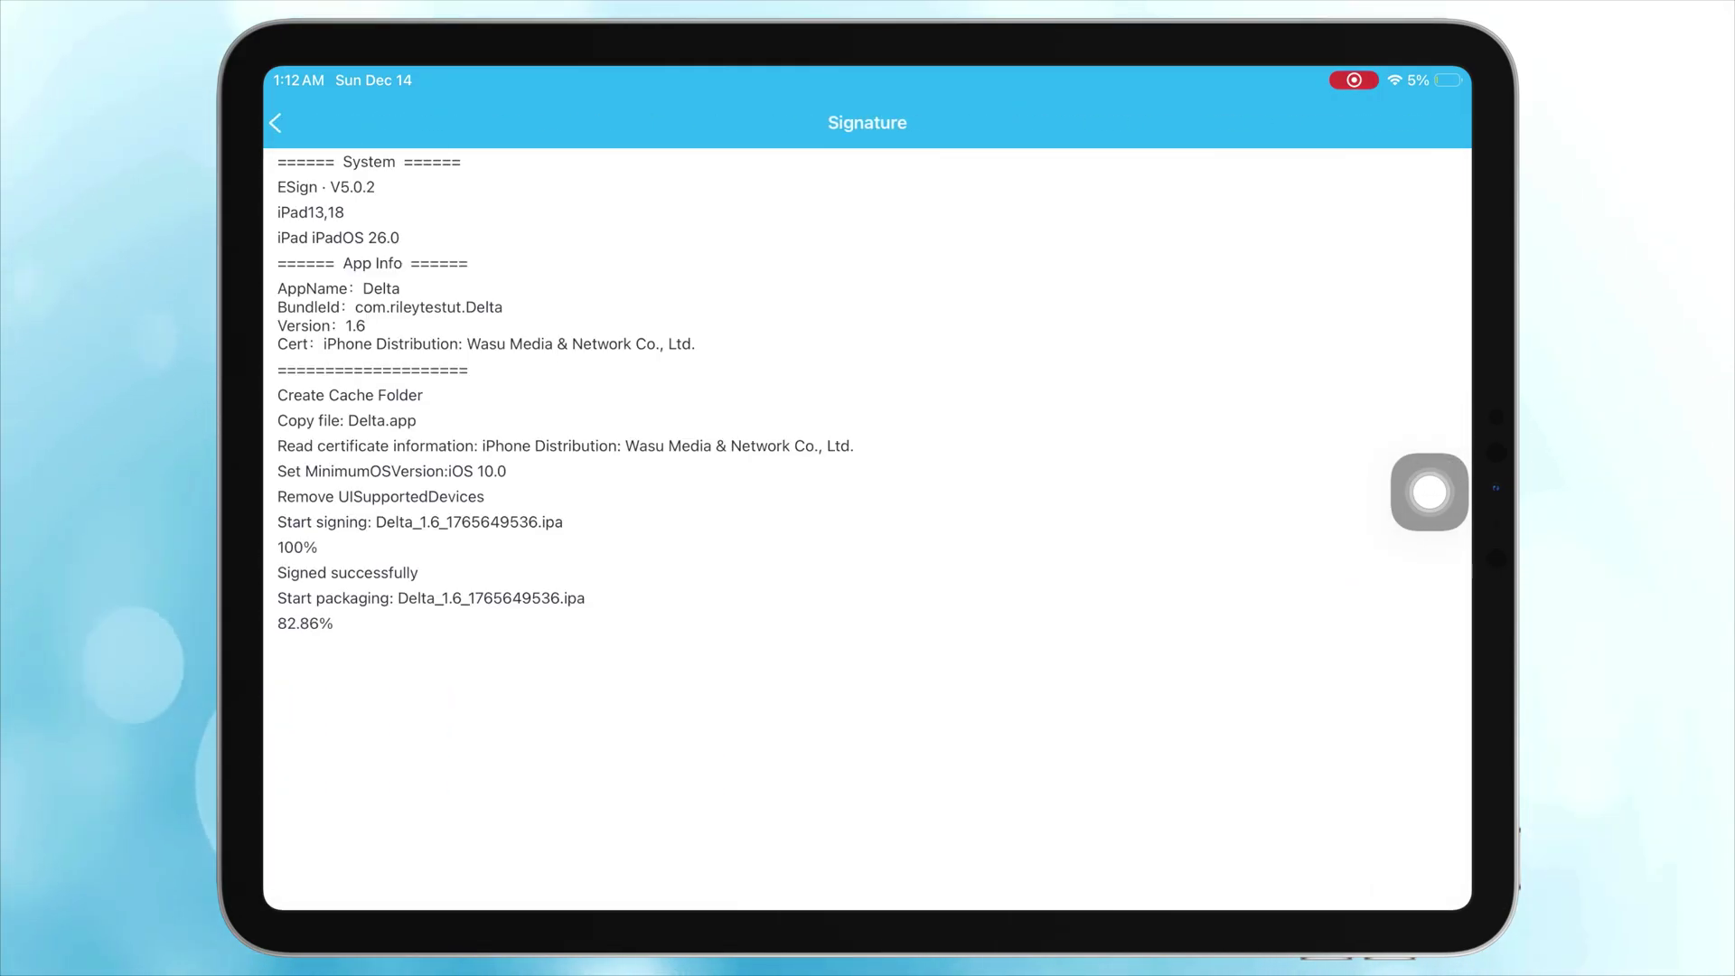
# Step: Install the signed Delta build on the iPad and find its icon on the home page
pyautogui.click(579, 866)
pyautogui.click(944, 510)
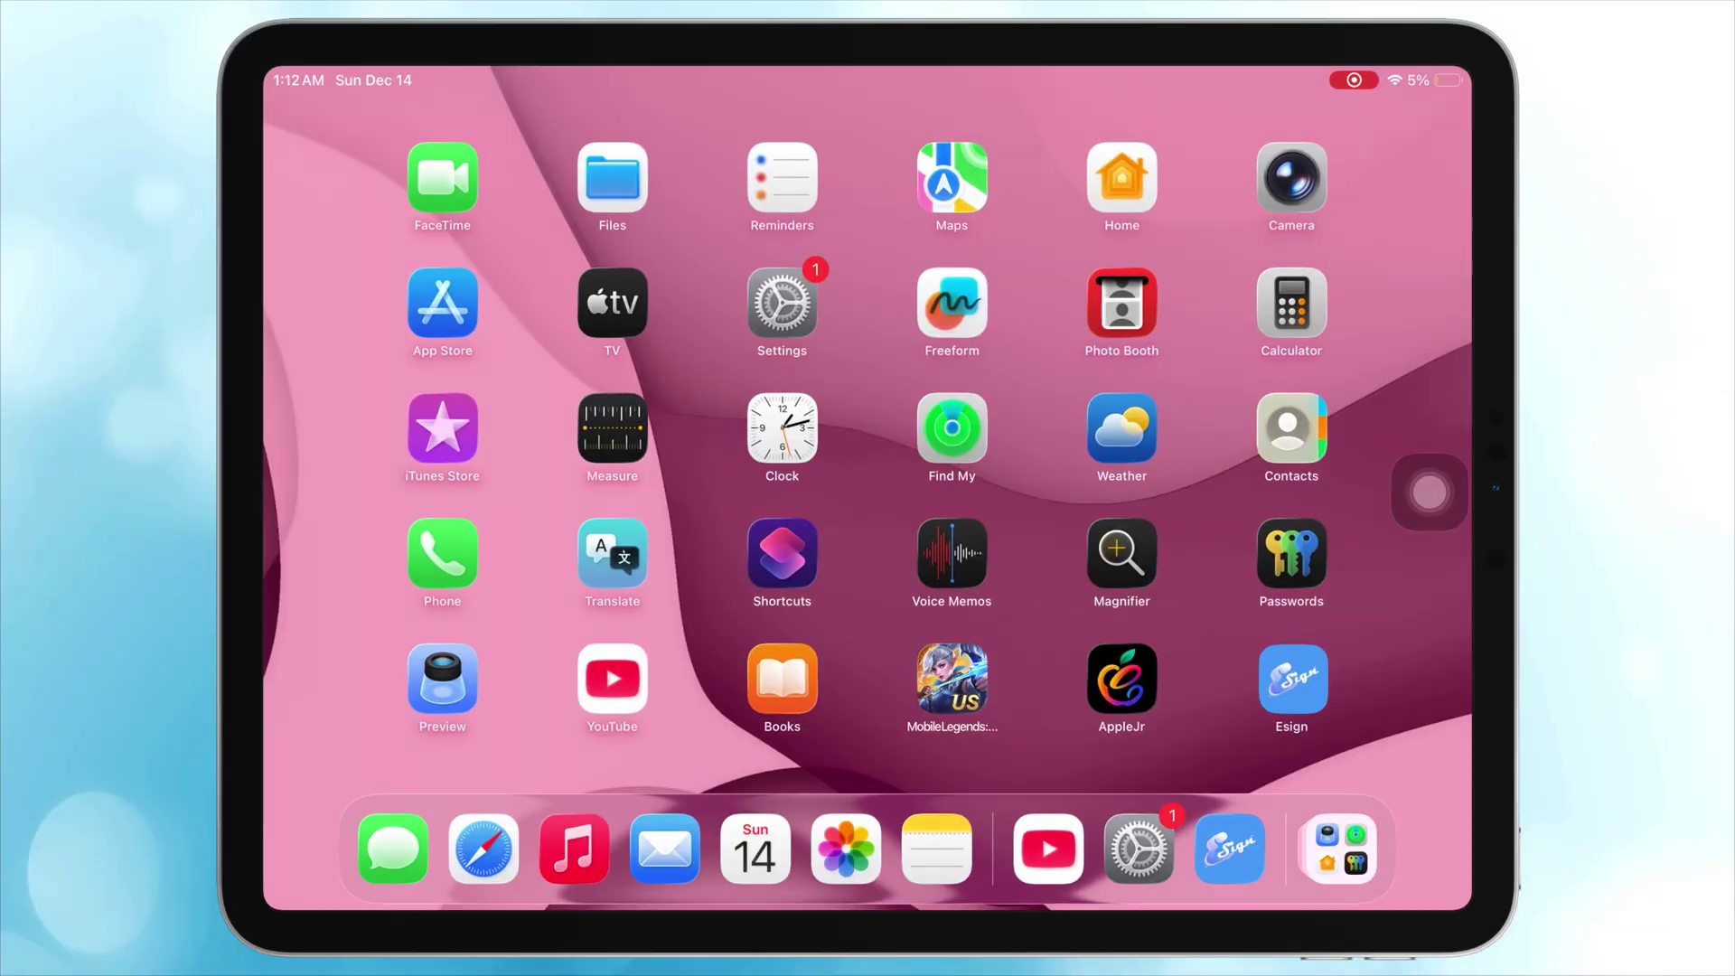
pyautogui.moveTo(1221, 487); pyautogui.dragTo(406, 488)
pyautogui.click(1328, 854)
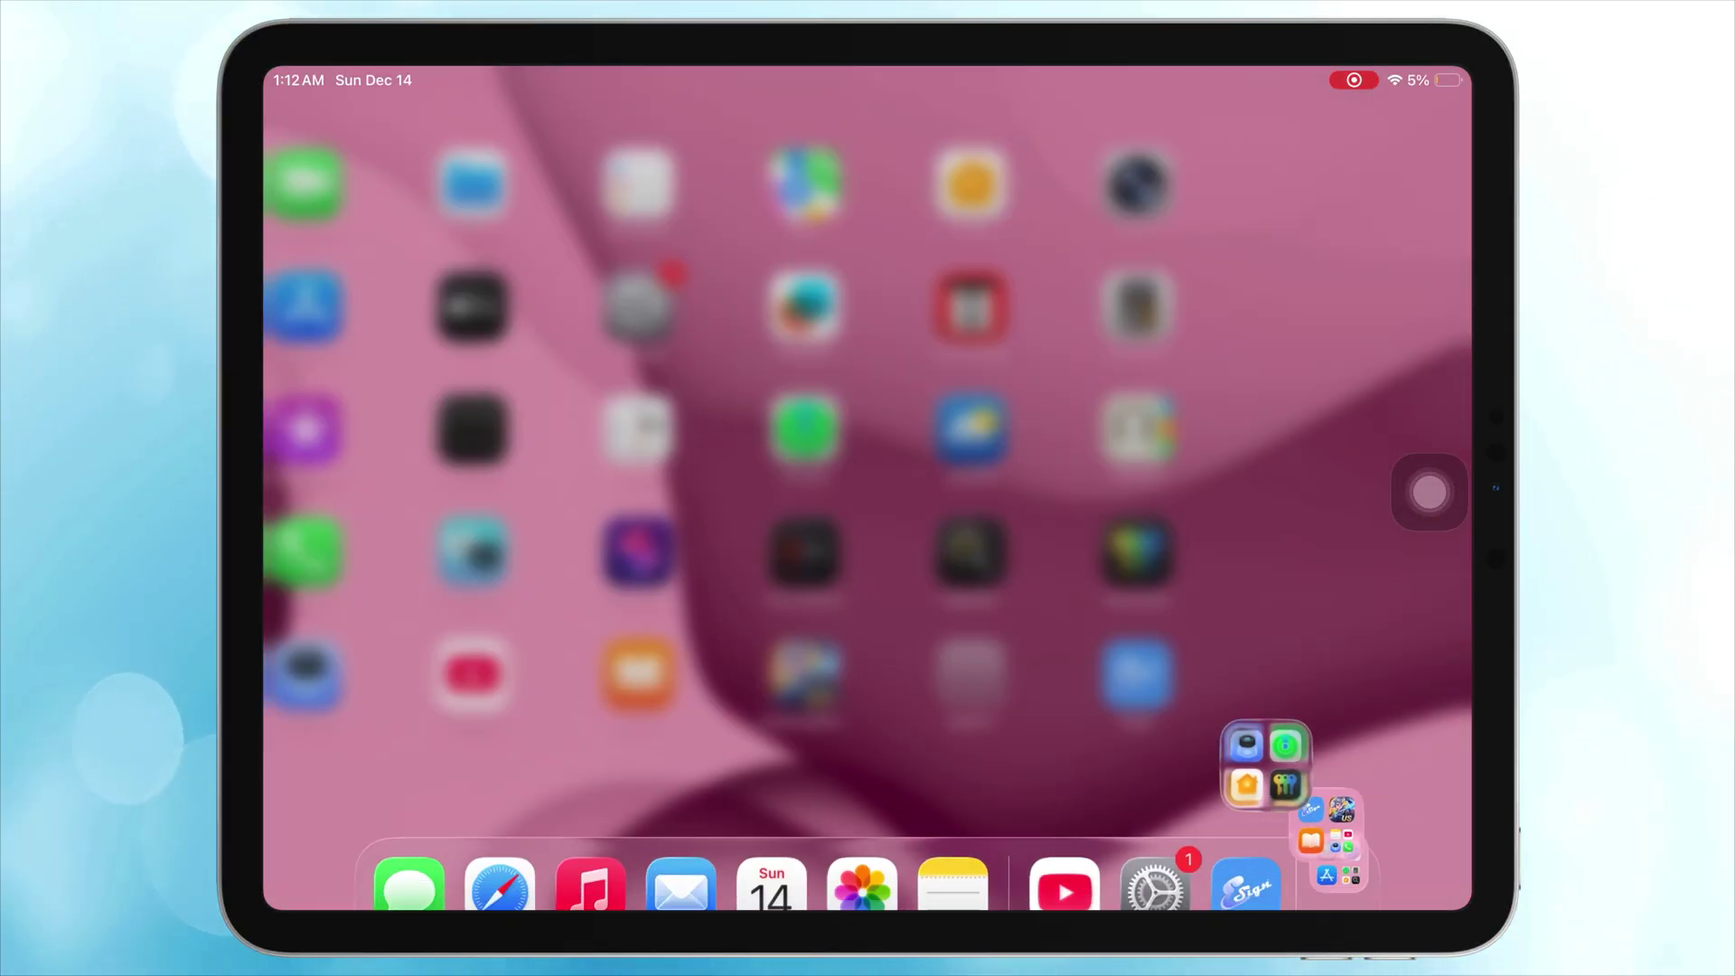
pyautogui.moveTo(1219, 487); pyautogui.dragTo(407, 489)
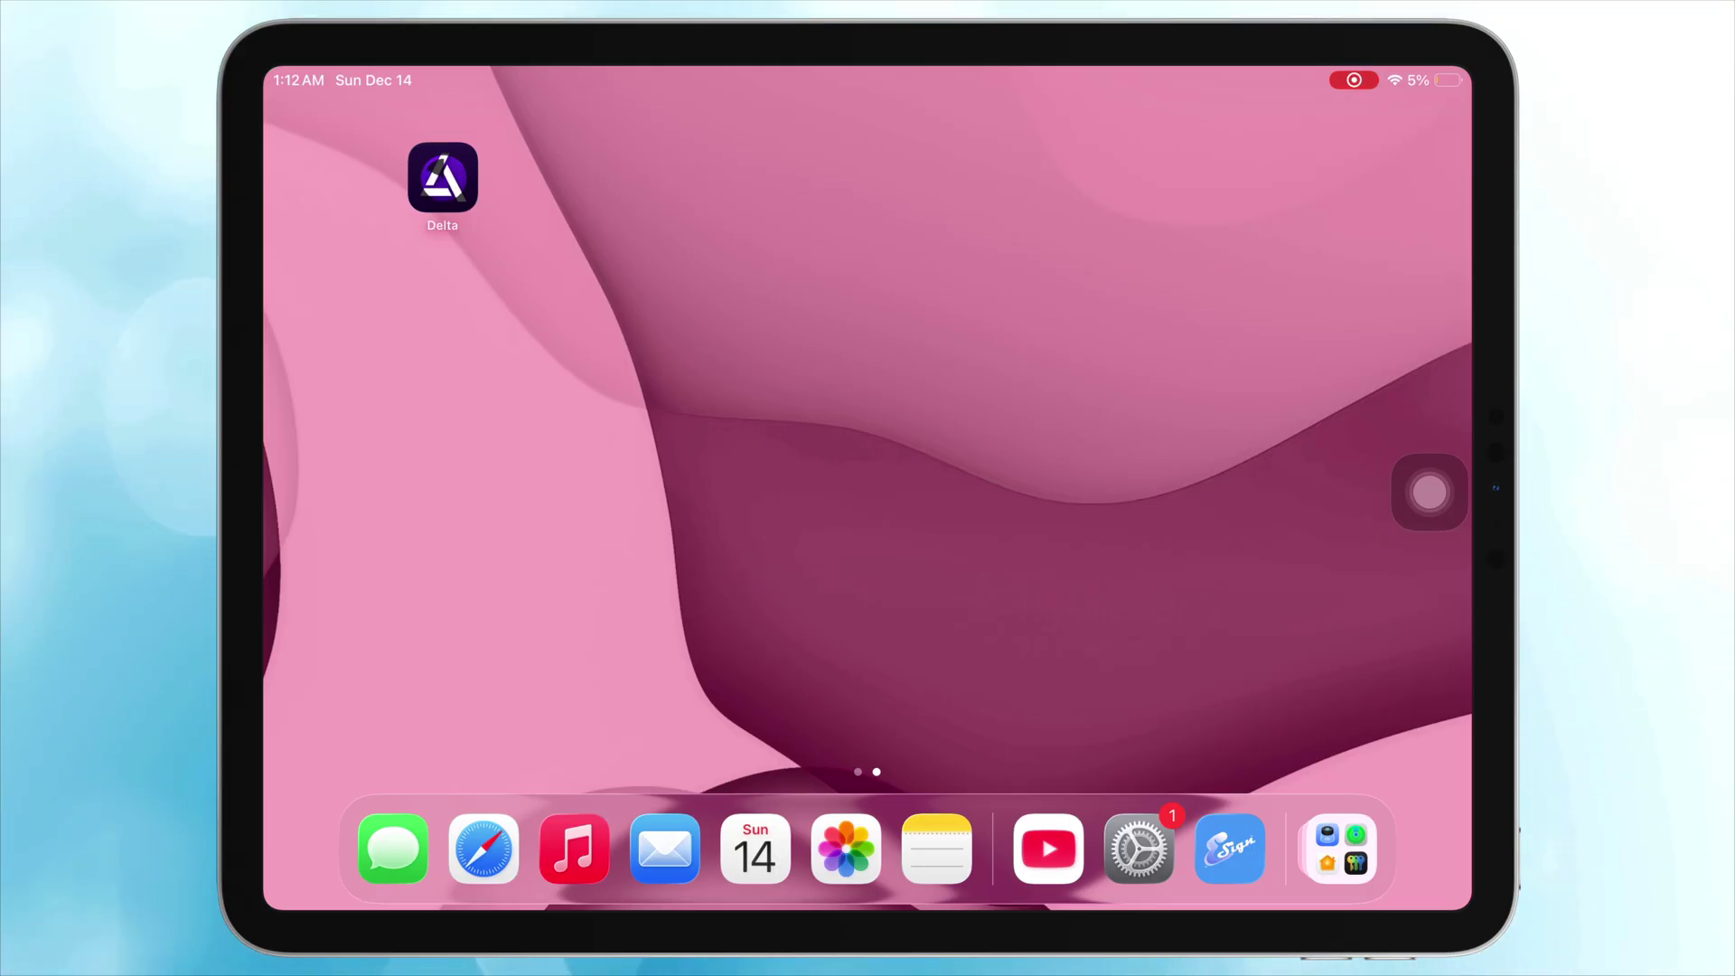
# Step: Launch Delta from its home-screen icon and check that its splash screen appears
pyautogui.click(442, 178)
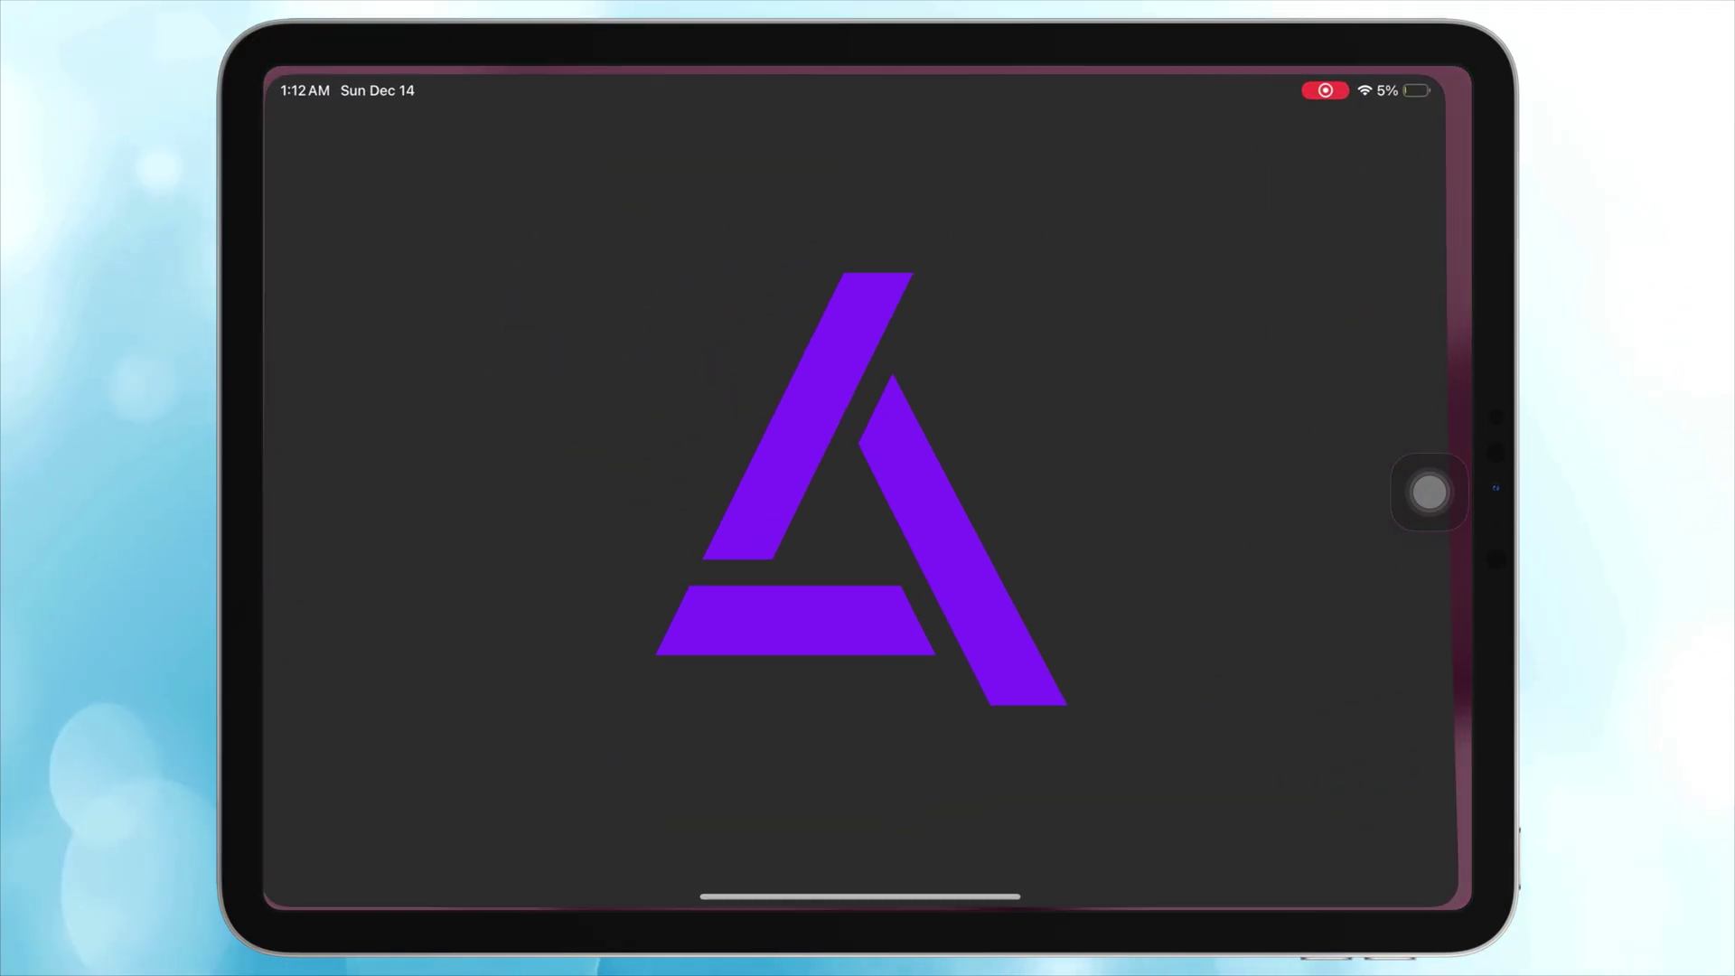